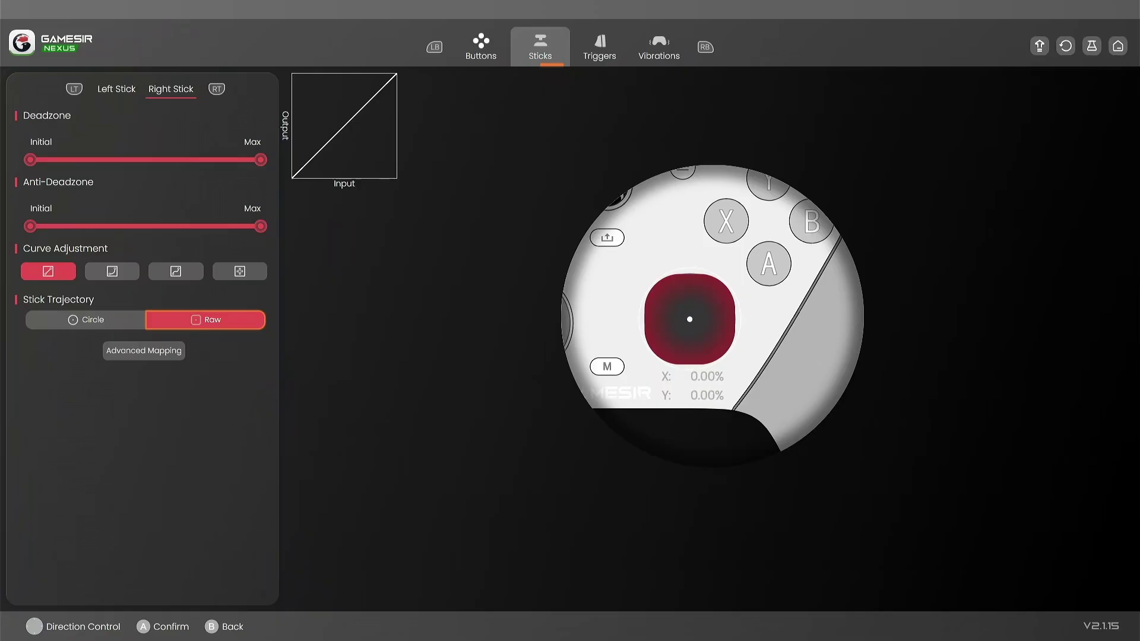
key(Up)
key(Up)
key(Up)
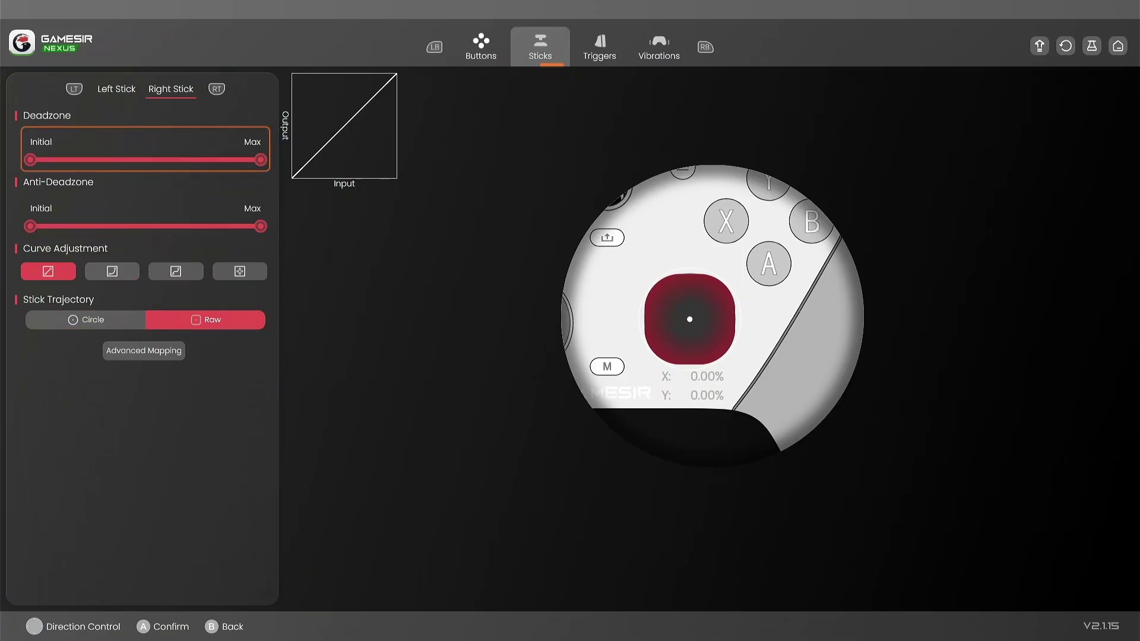
key(Down)
key(Down)
key(Down)
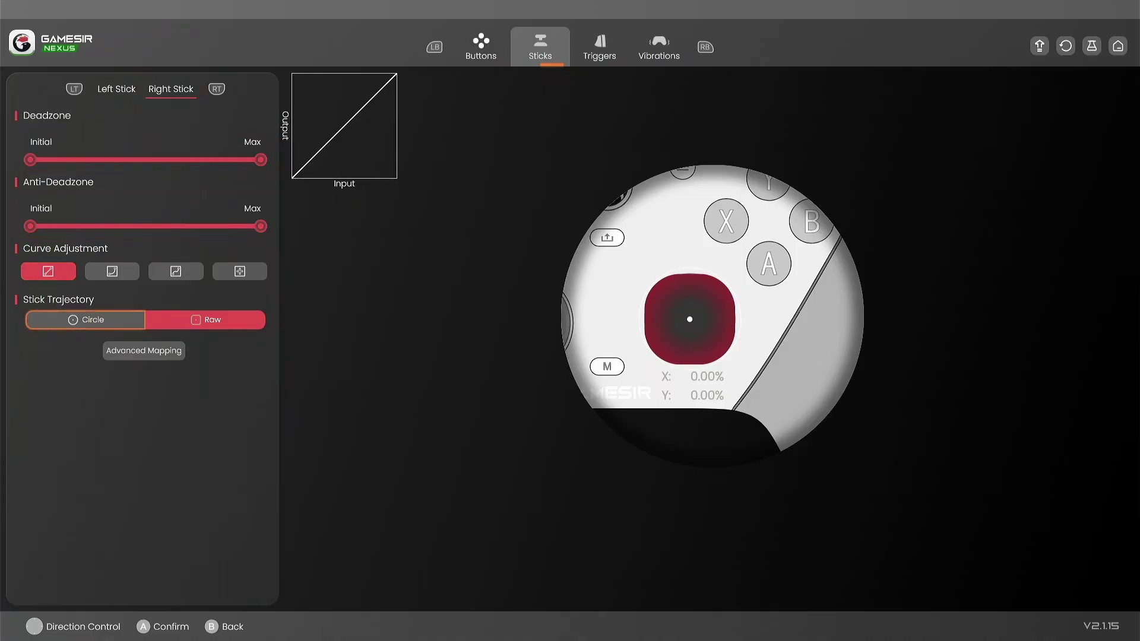
key(Up)
key(Up)
key(Up)
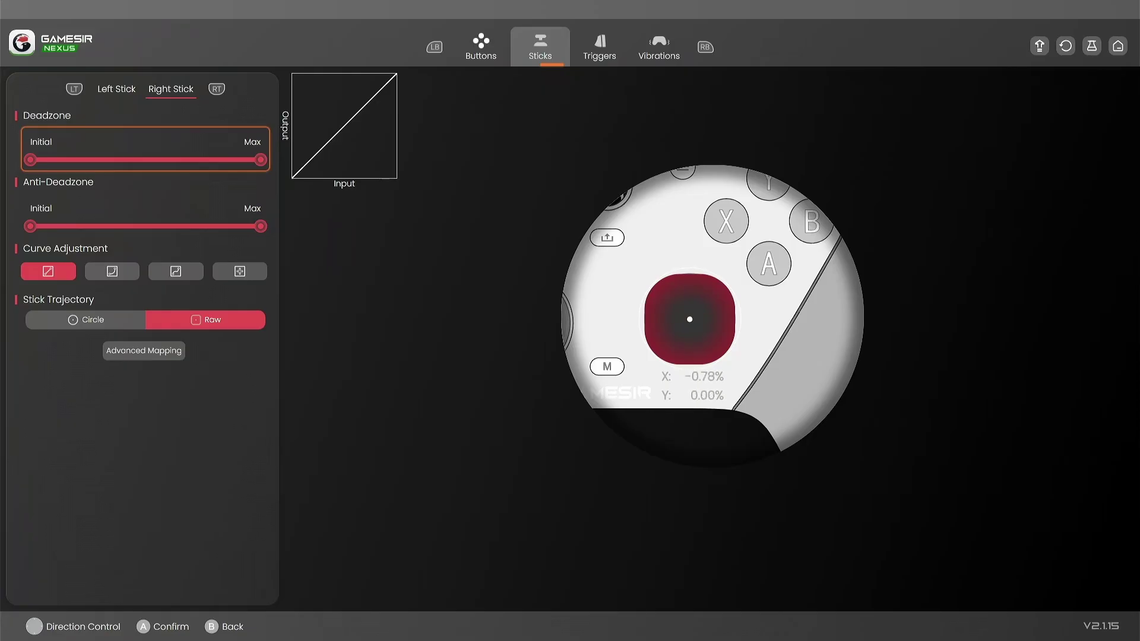
key(Down)
key(Down)
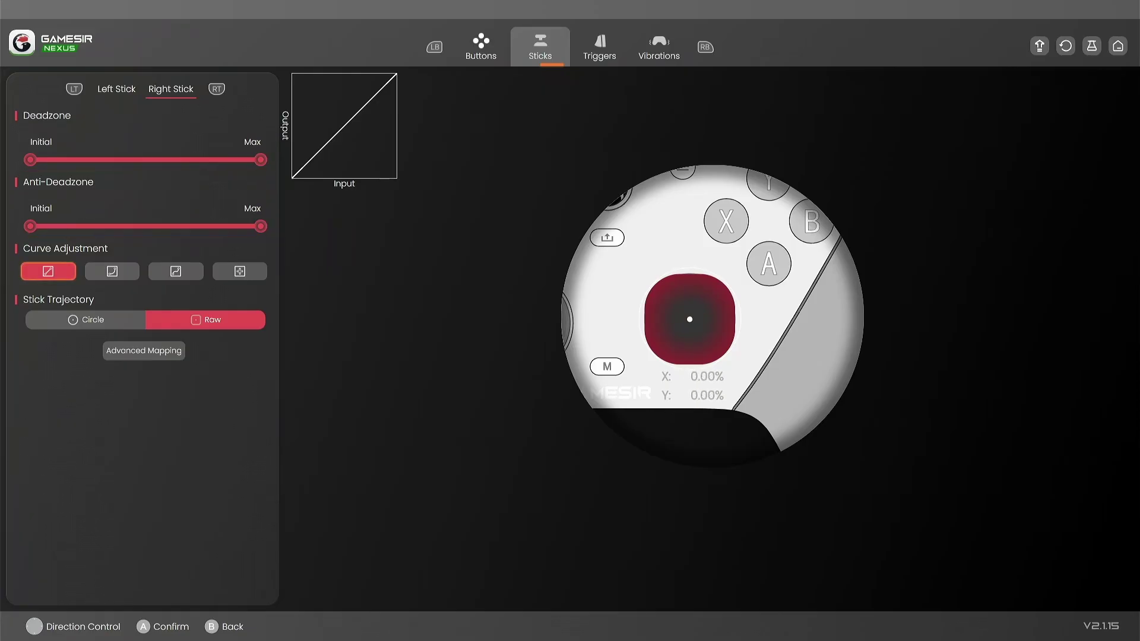
Step: Try the other three curve adjustment presets on the right stick and return to the linear curve
key(Right)
key(Left)
key(Right)
key(Return)
key(Right)
key(Return)
key(Right)
key(Return)
key(Left)
key(Left)
key(Left)
key(Return)
key(Right)
key(Up)
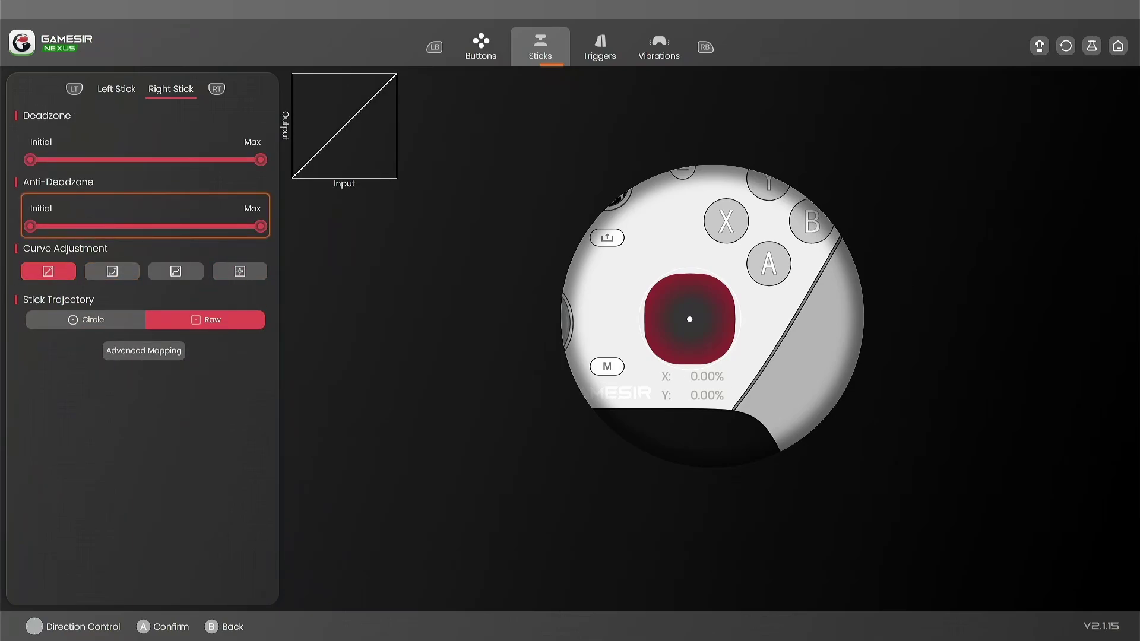
key(Down)
key(Up)
key(Down)
key(Down)
key(Up)
key(Down)
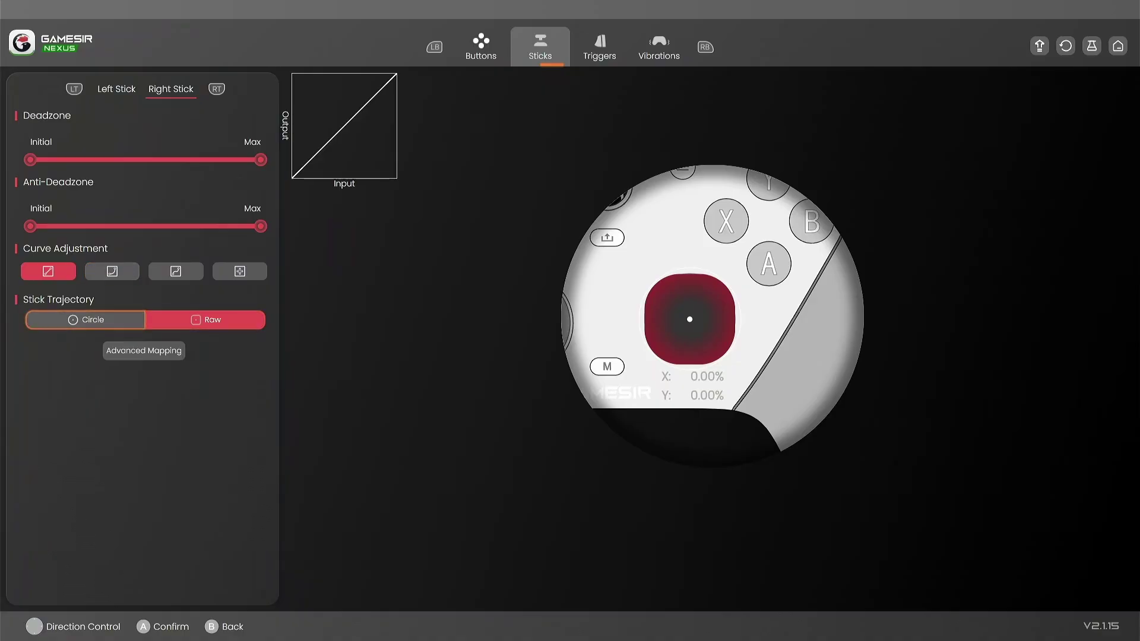
Step: Alternate the right stick's trajectory between Raw and Circle to compare them, ending with Circle selected
key(Right)
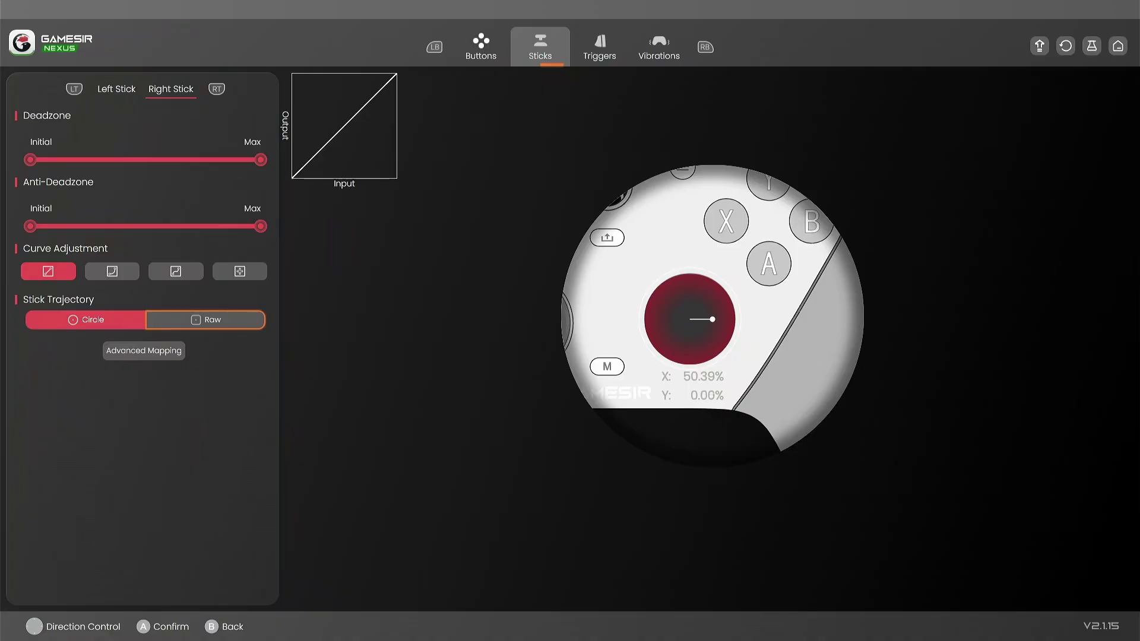
key(Return)
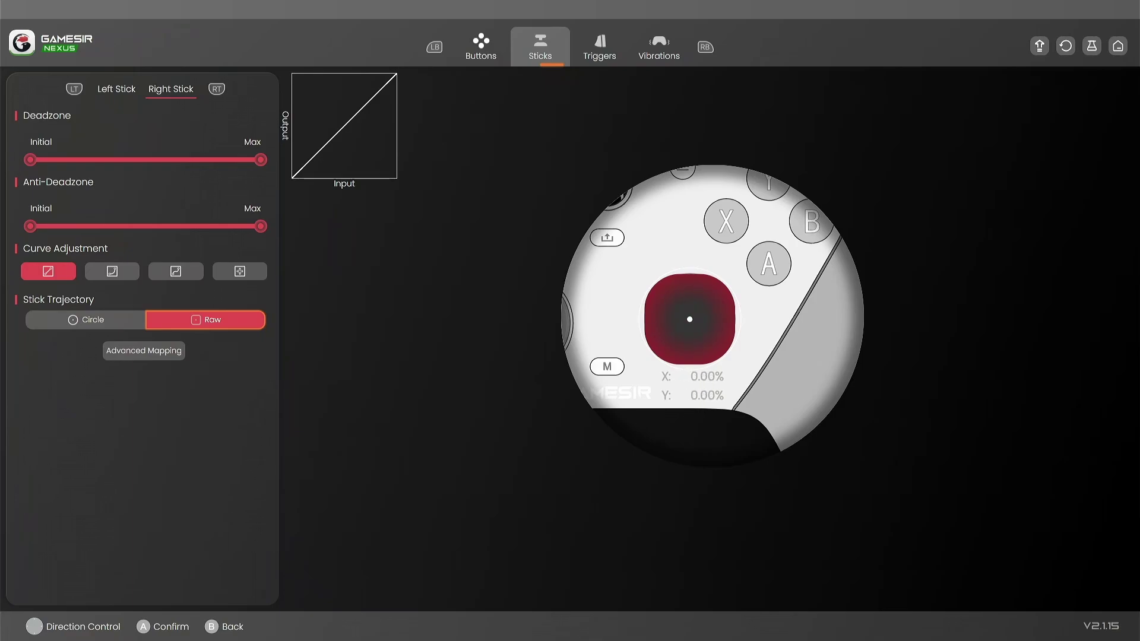
key(Left)
key(Return)
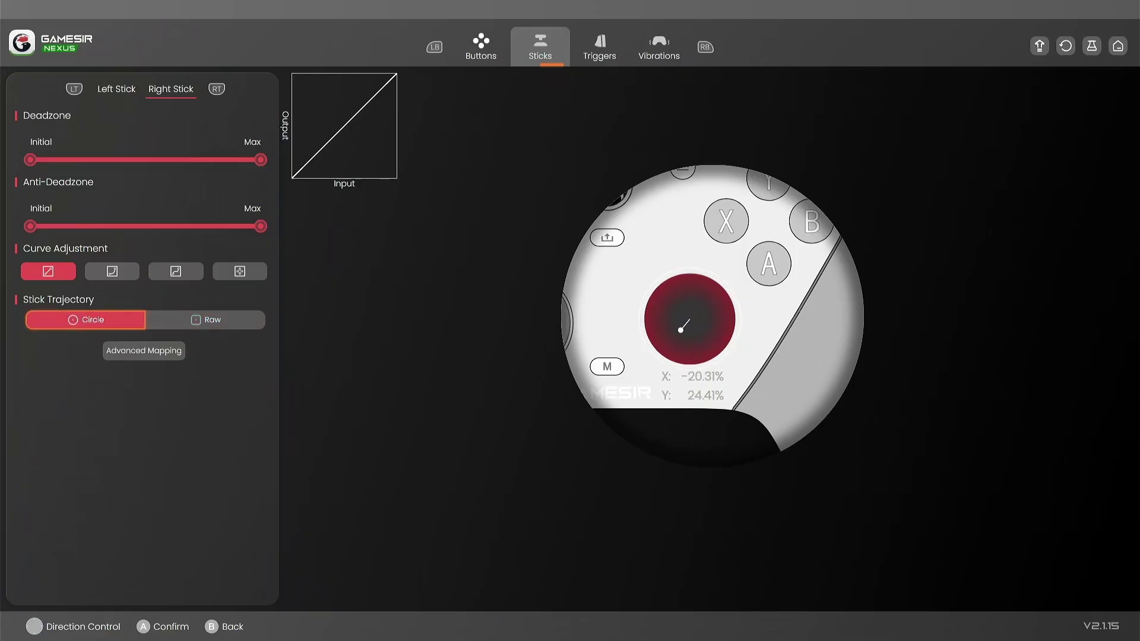
key(Right)
key(Return)
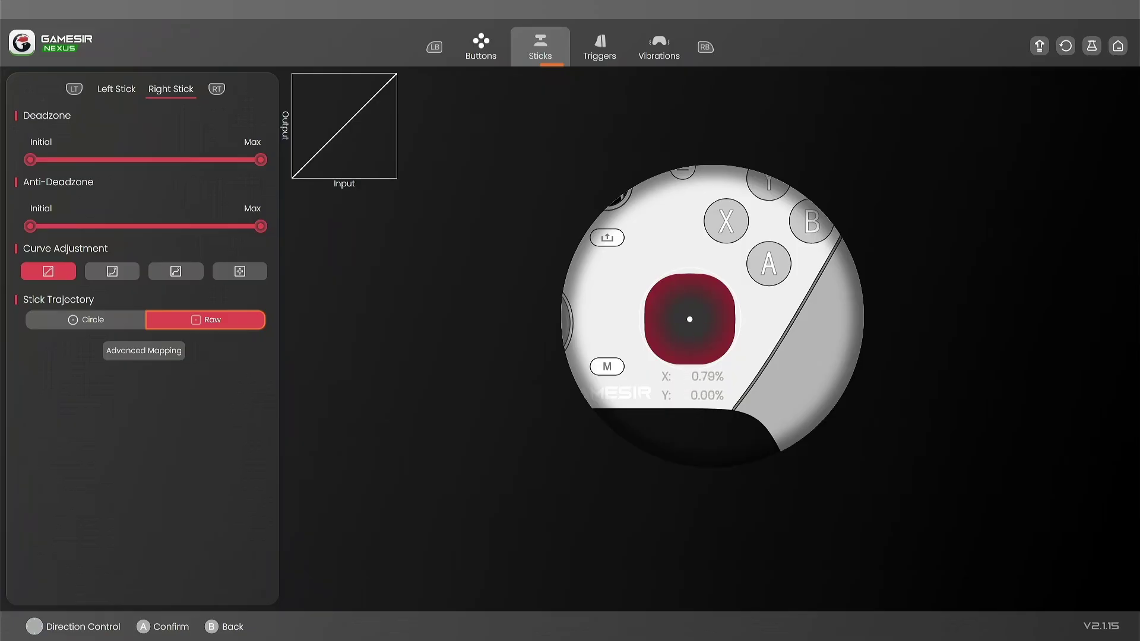
key(Left)
key(Return)
key(Right)
key(Return)
key(Left)
key(Return)
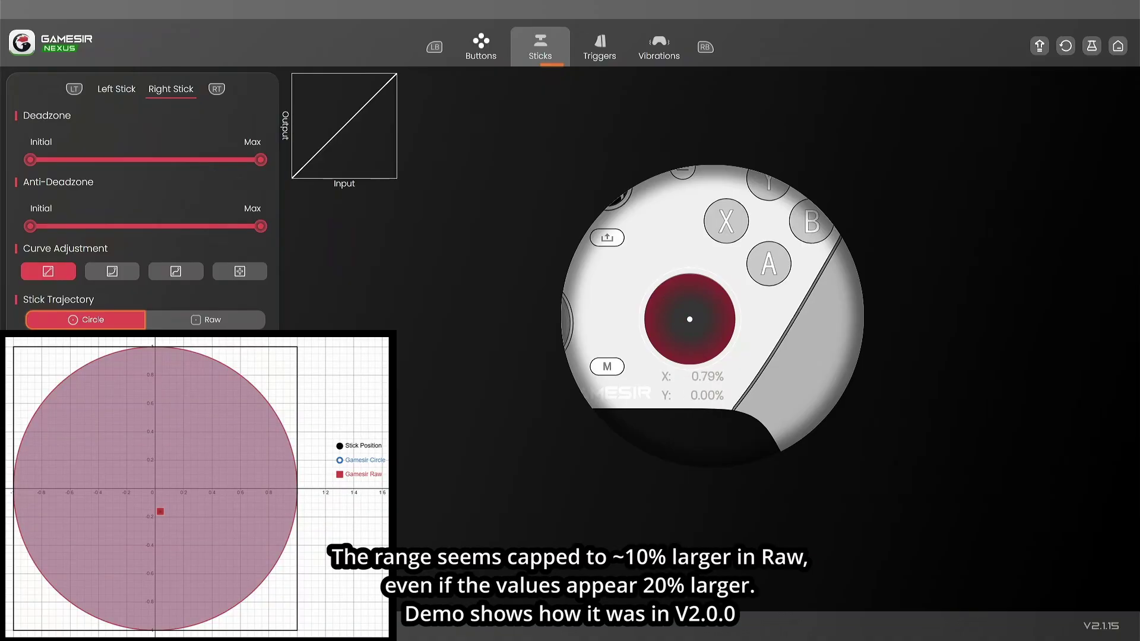
Step: Check the controller's current firmware version and close the reminder
key(Up)
key(Up)
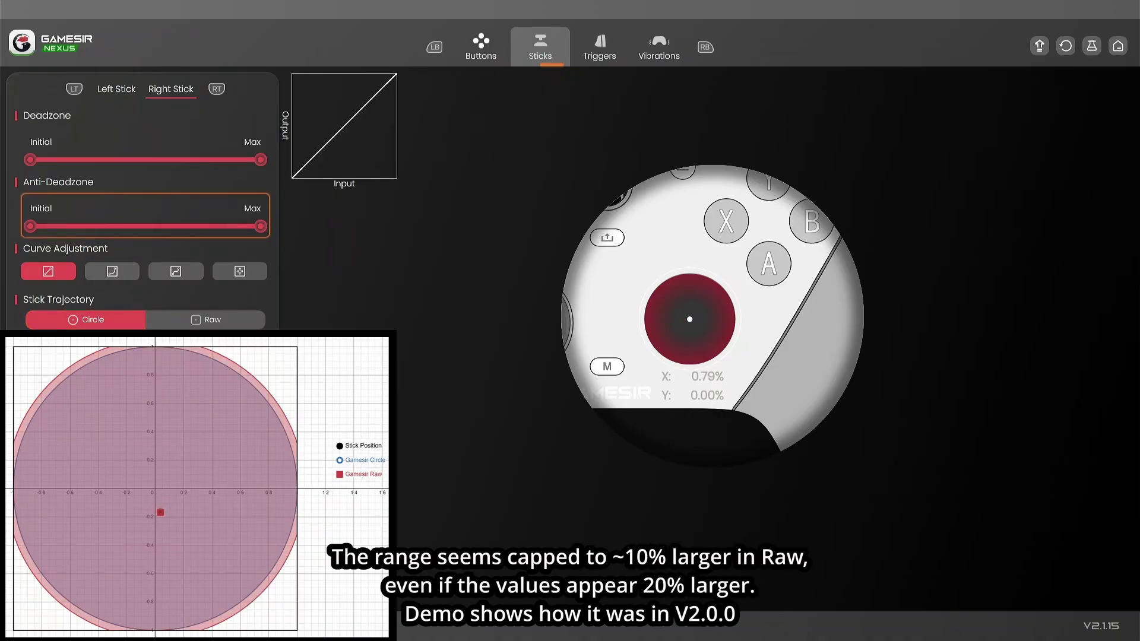
key(Up)
key(Up)
key(Up)
key(Right)
key(Right)
key(Right)
key(Right)
key(Right)
key(Left)
key(Return)
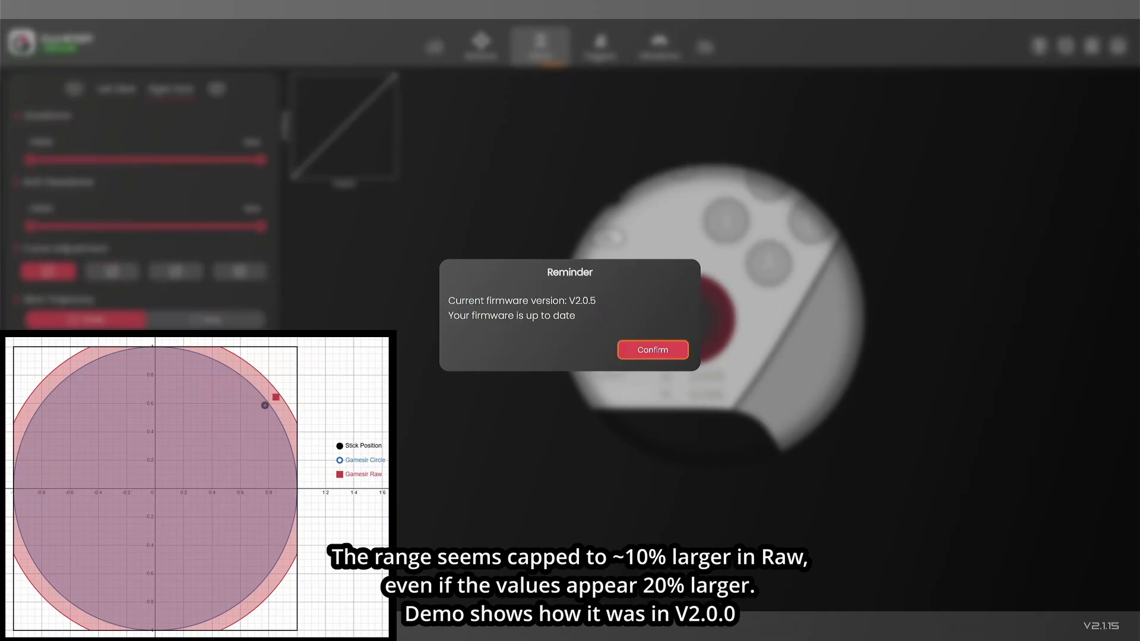
key(Return)
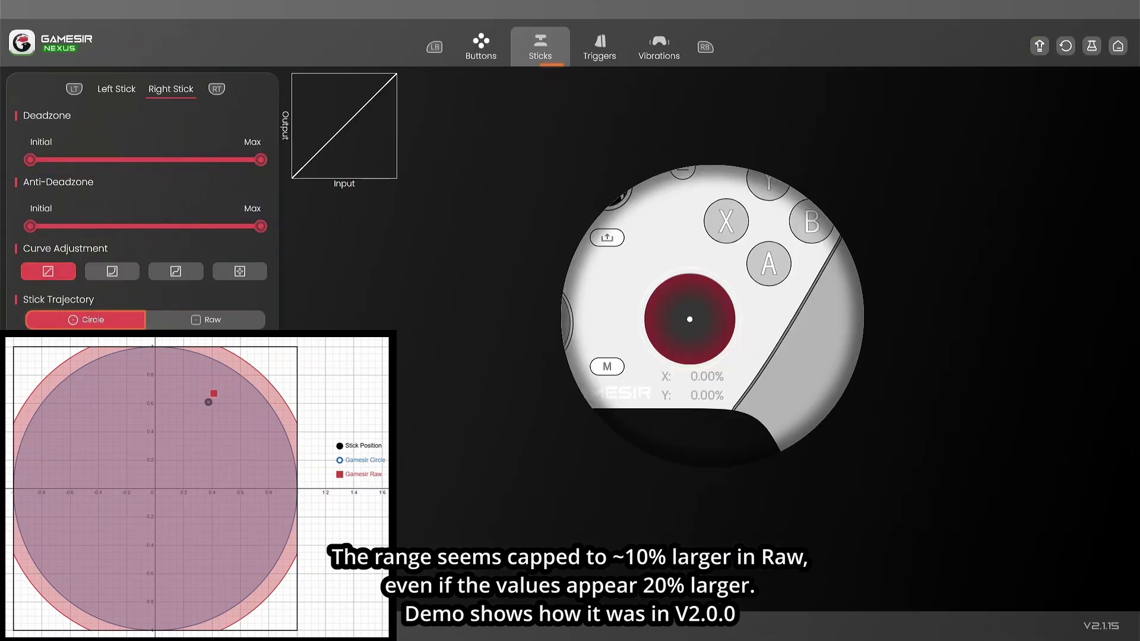
Step: Switch the right stick's trajectory to Raw for testing and set it back to Circle
key(Right)
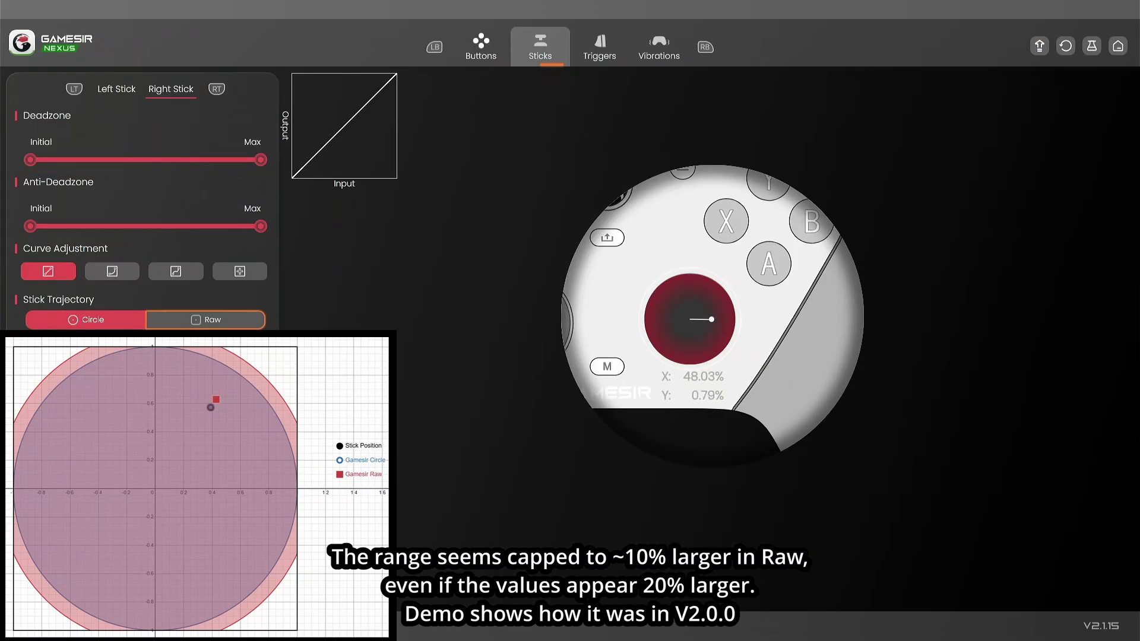
key(Return)
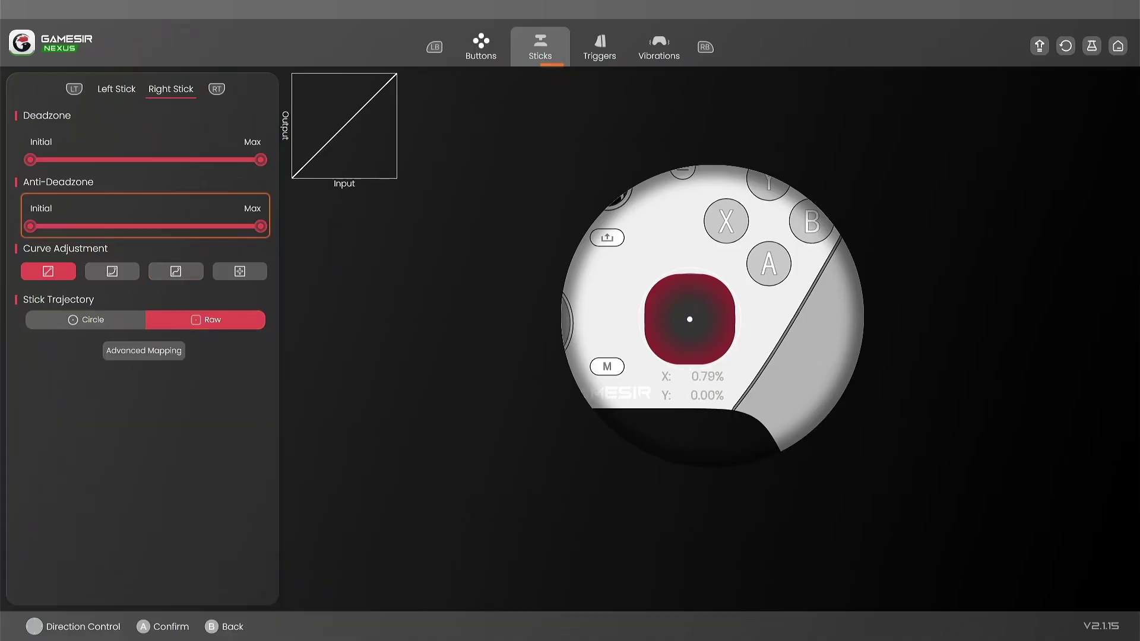
key(Left)
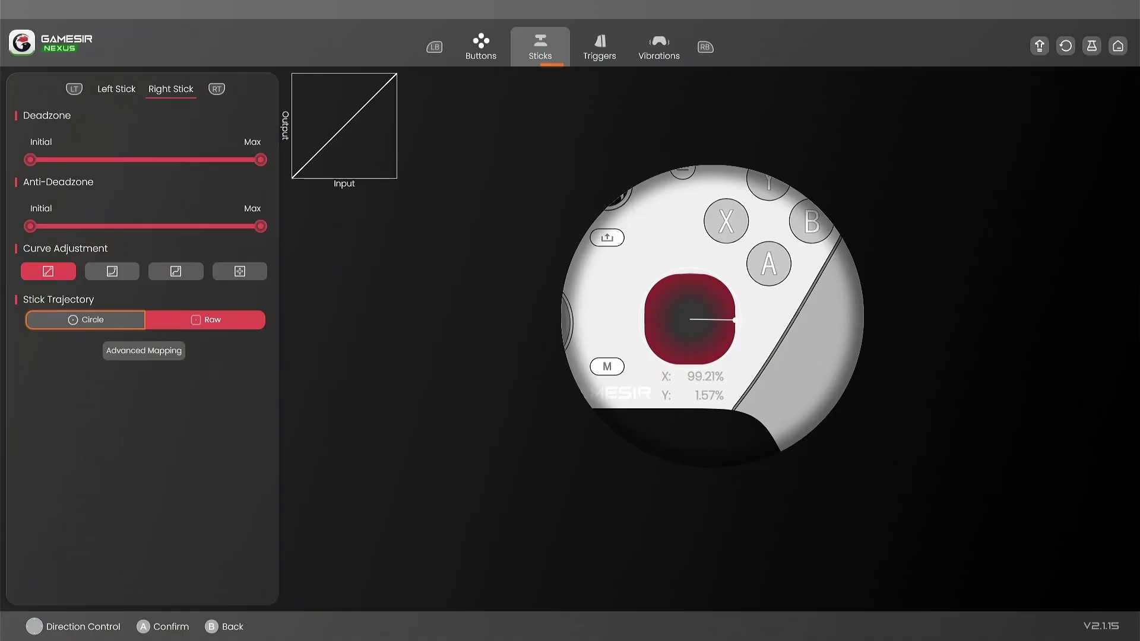
key(Return)
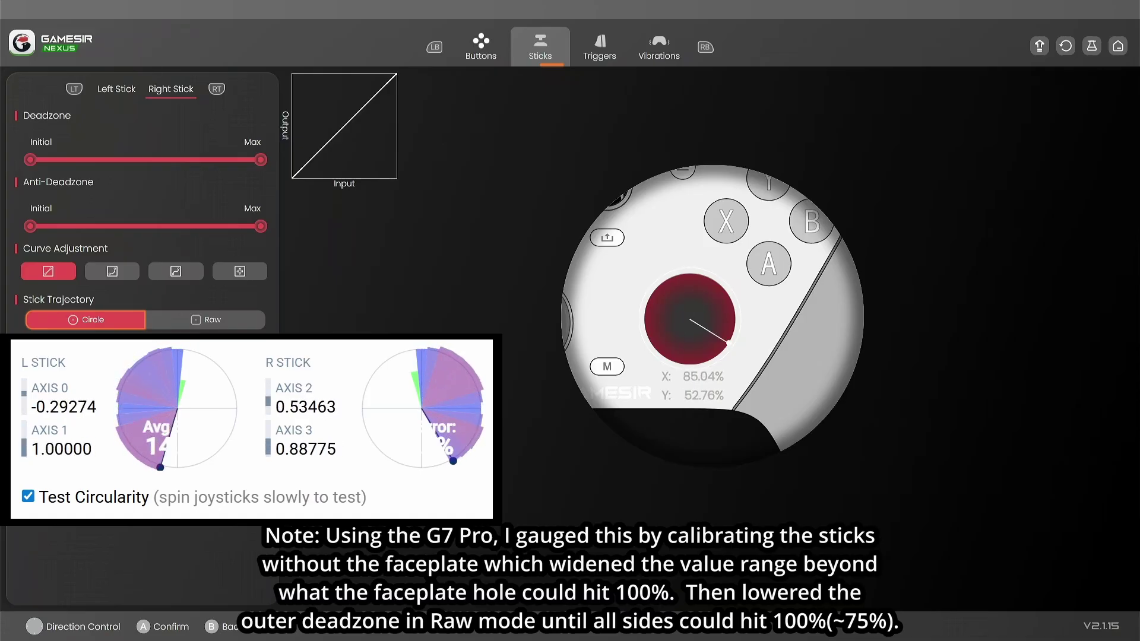
key(Right)
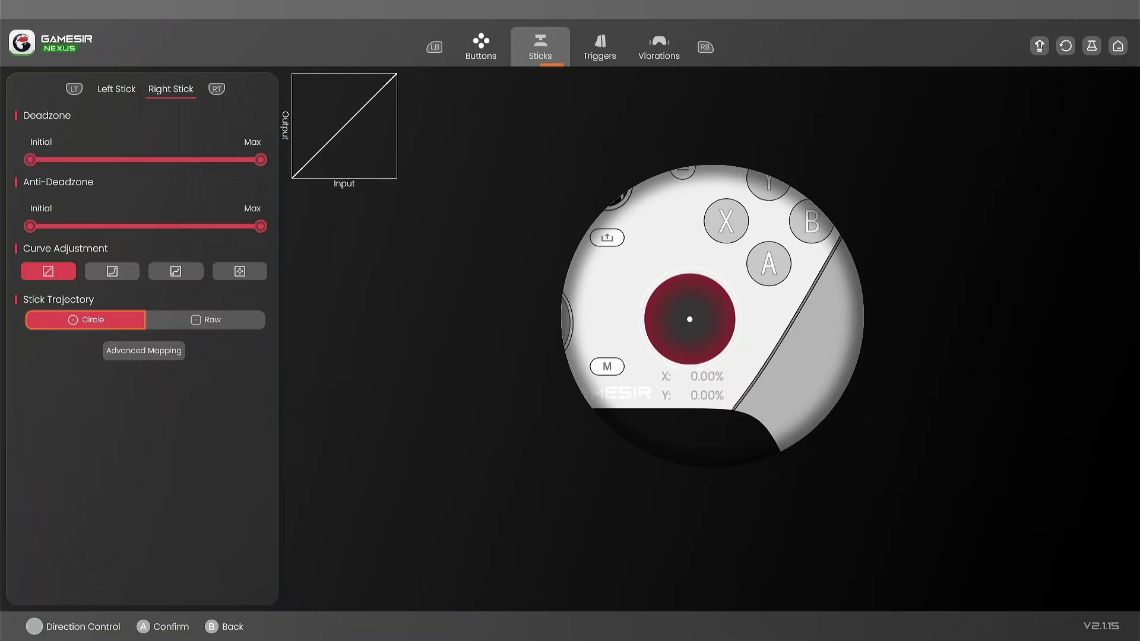
key(Right)
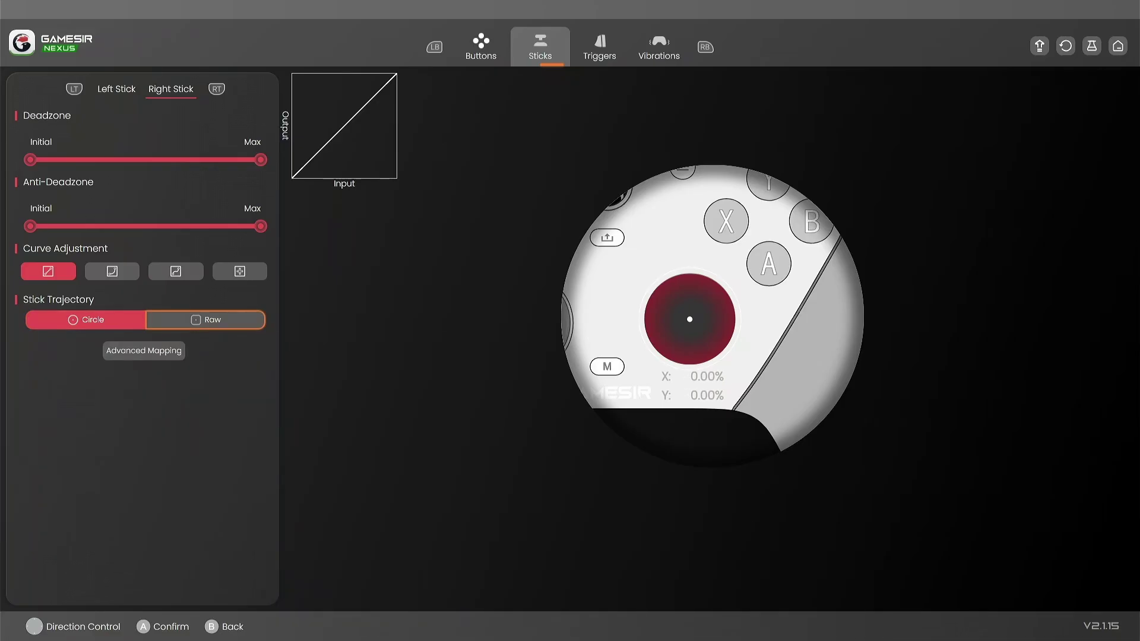
key(Left)
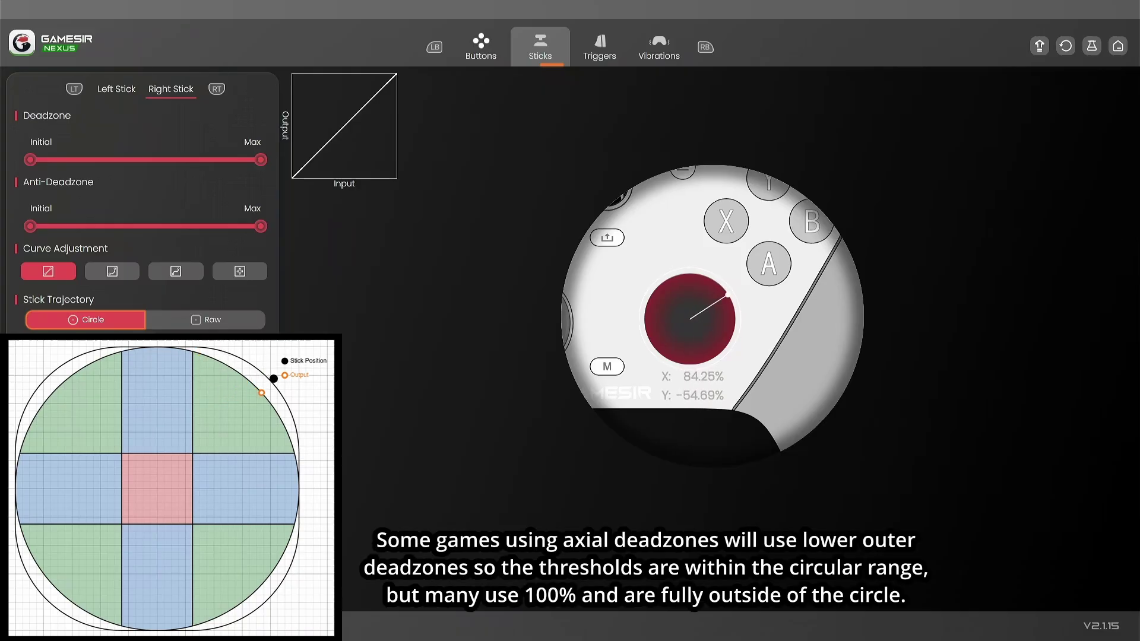
key(Return)
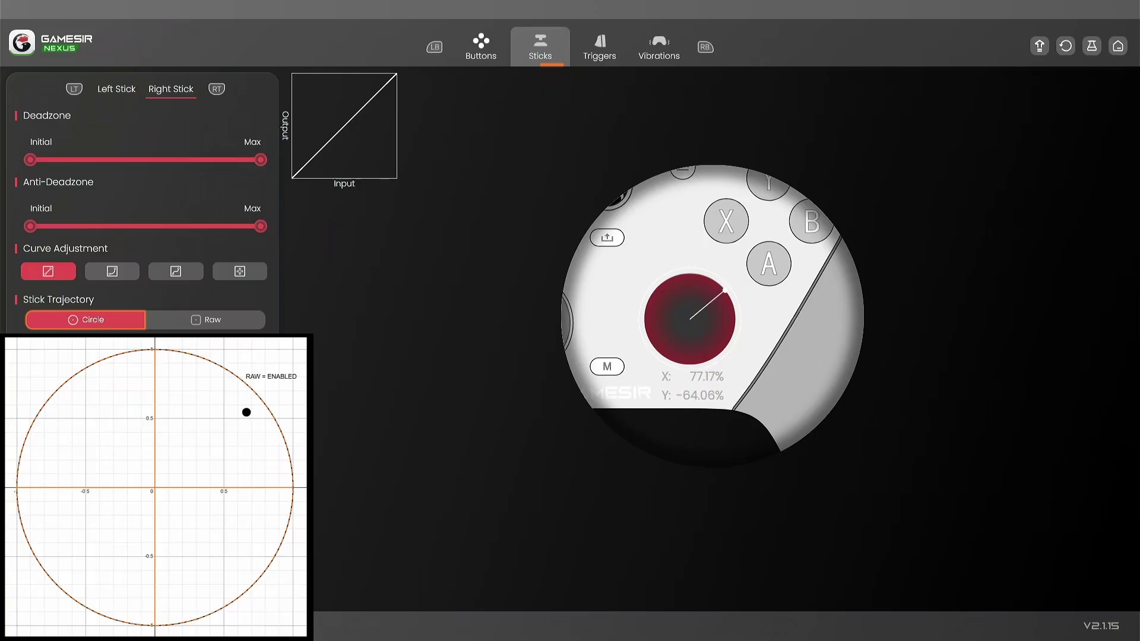
Step: Lower the right stick's maximum deadzone to about 95
key(Up)
key(Up)
key(Up)
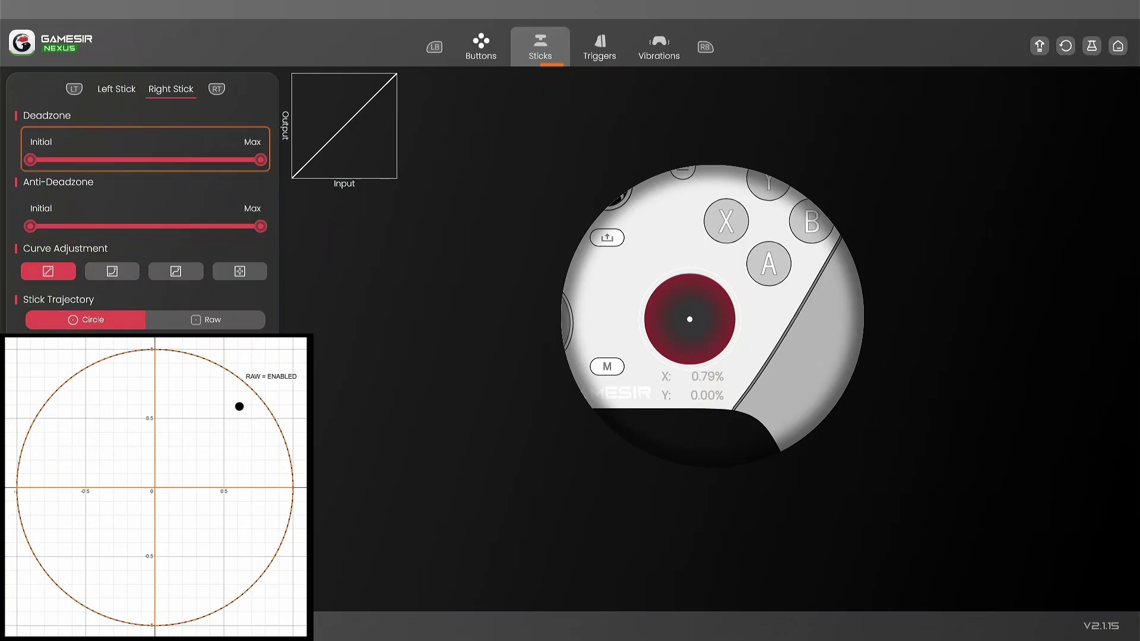
key(Return)
key(Right)
key(Return)
key(Left)
key(Left)
key(Left)
key(Left)
key(Left)
key(Left)
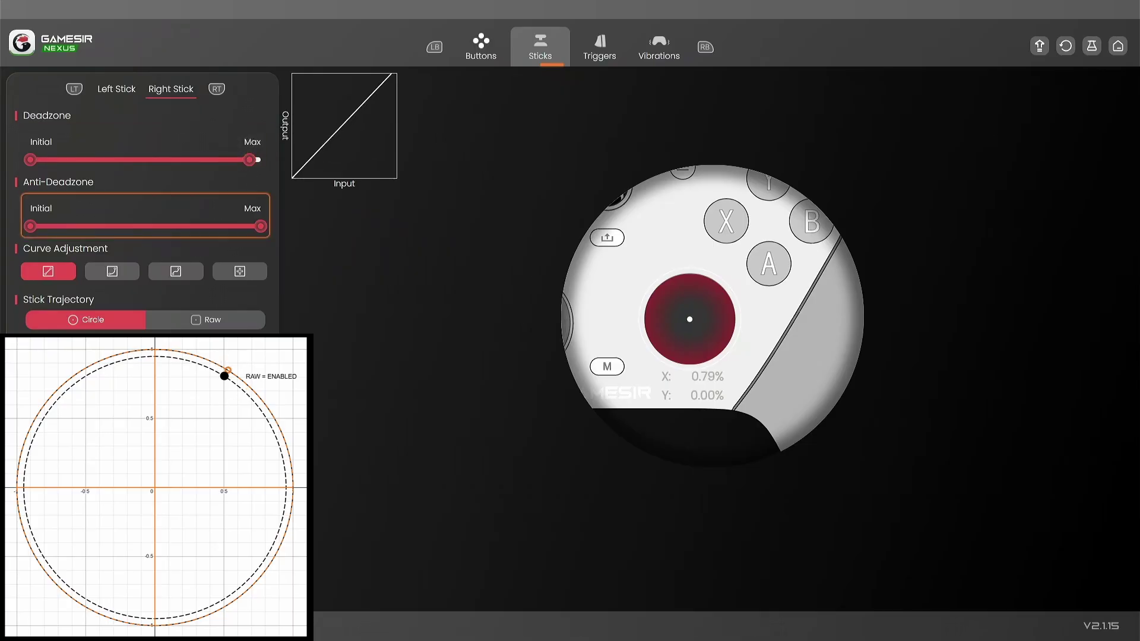
Step: Try the Raw trajectory with the lowered maximum deadzone and return the right stick to Circle
key(Return)
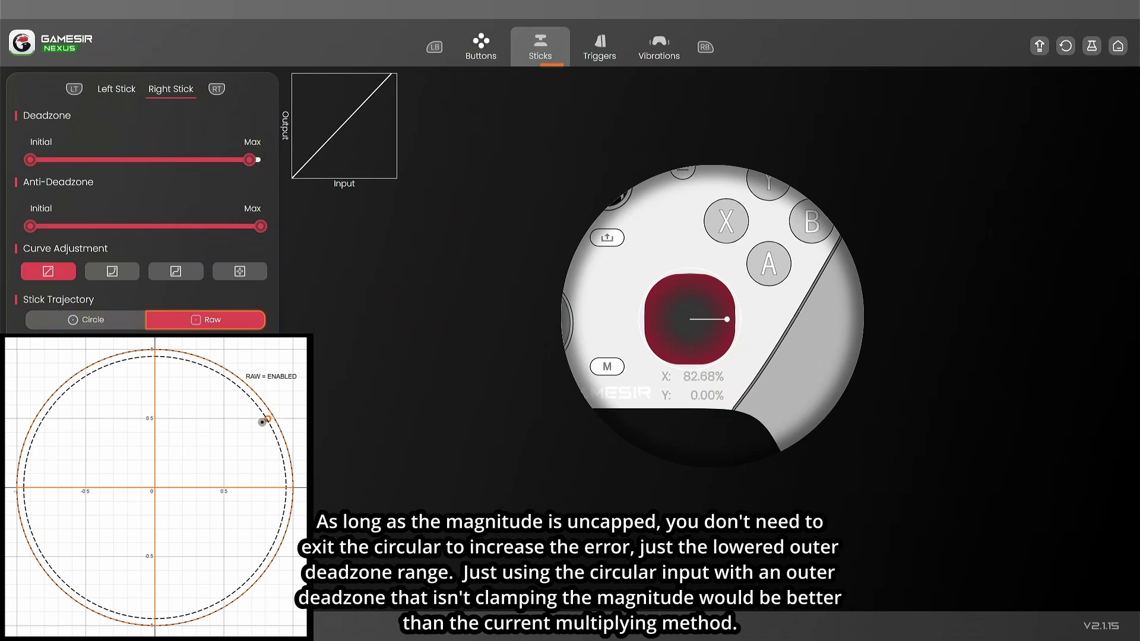
key(Left)
key(Return)
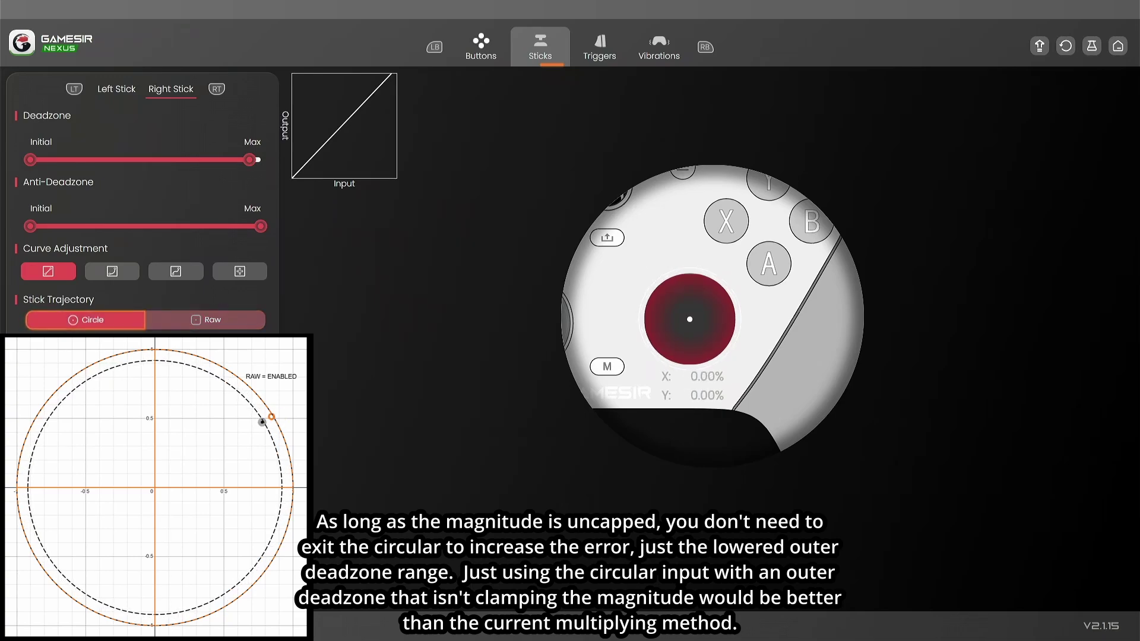
Step: Set the right stick's maximum deadzone to 90
key(Up)
key(Up)
key(Up)
key(Up)
key(Down)
key(Return)
key(Right)
key(Return)
key(Left)
key(Left)
key(Left)
key(Left)
key(Left)
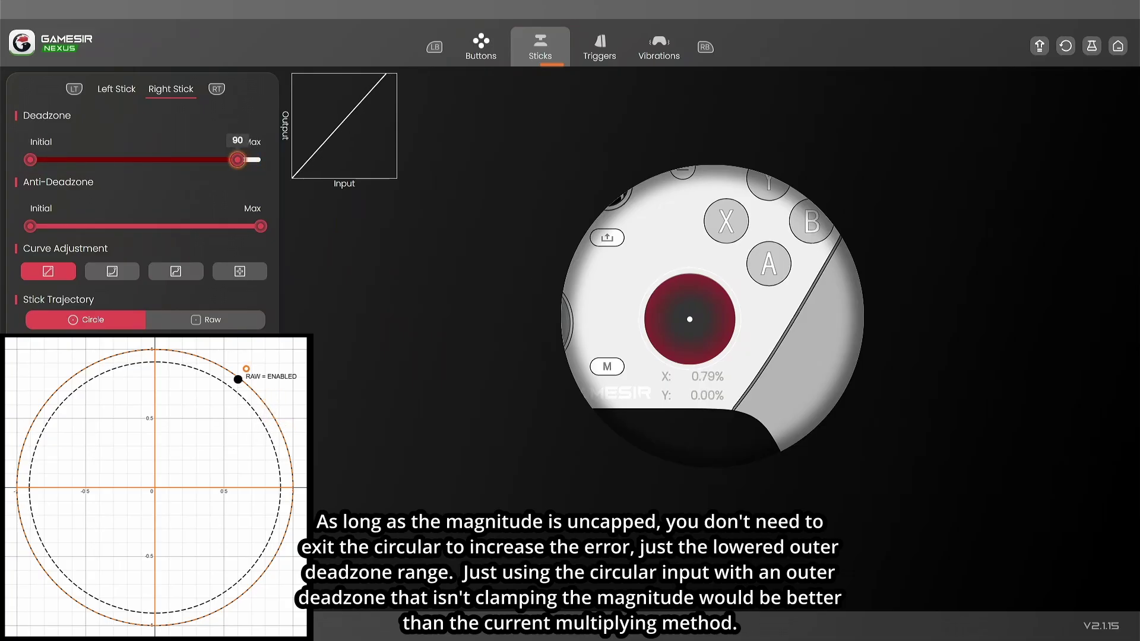
key(Return)
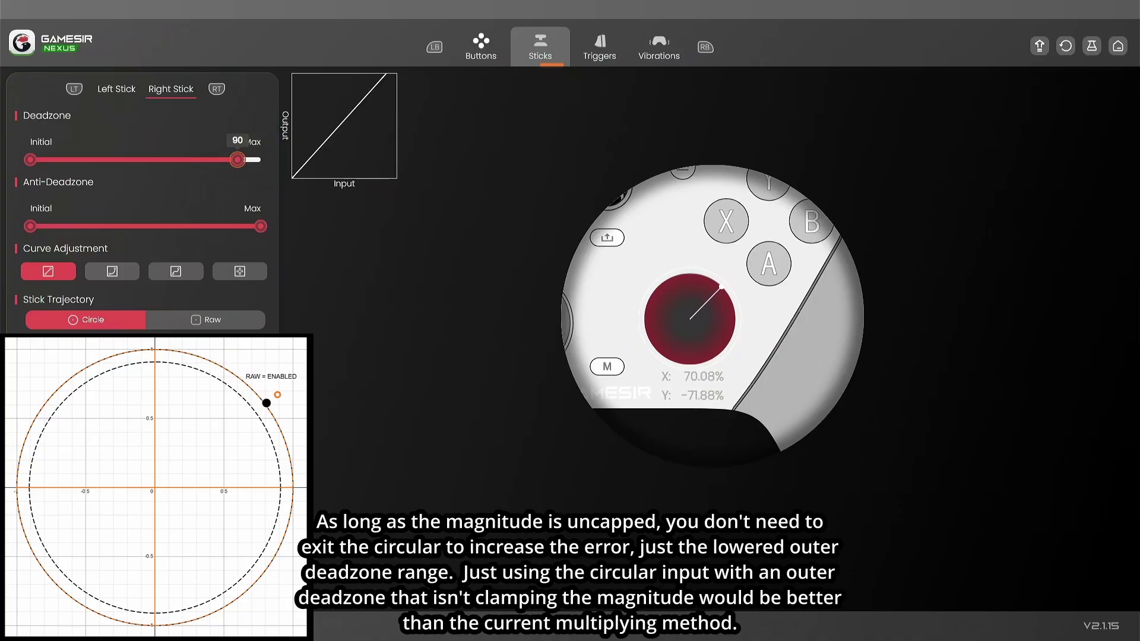
Step: Reduce the right stick's maximum deadzone further to 80
key(Left)
key(Left)
key(Left)
key(Left)
key(Left)
key(Left)
key(Left)
key(Left)
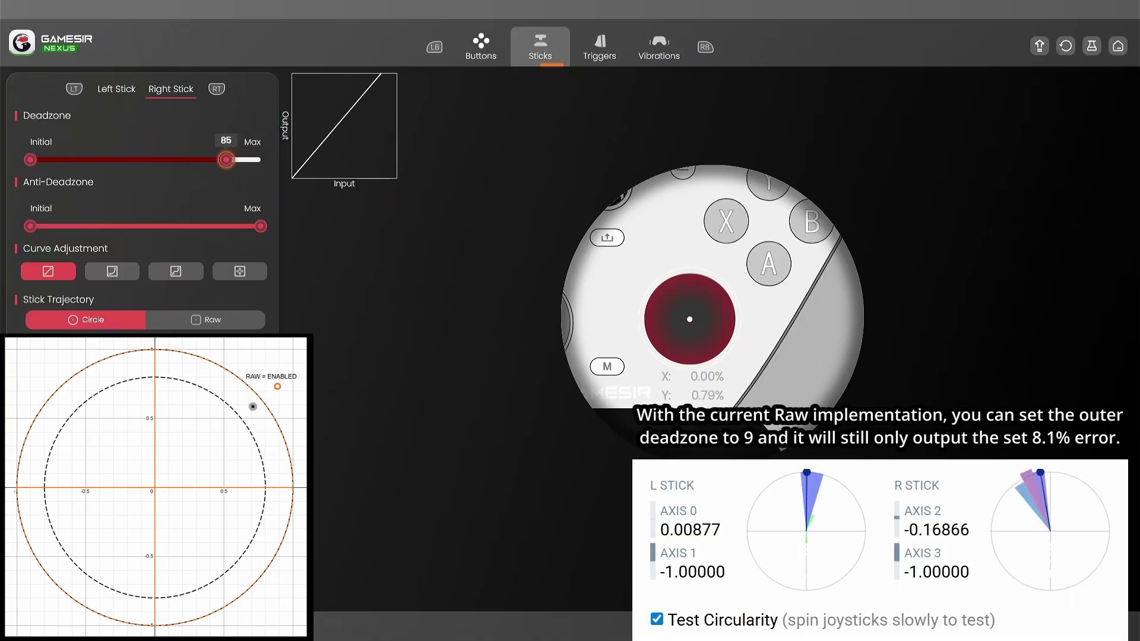
key(Left)
key(Left)
key(Return)
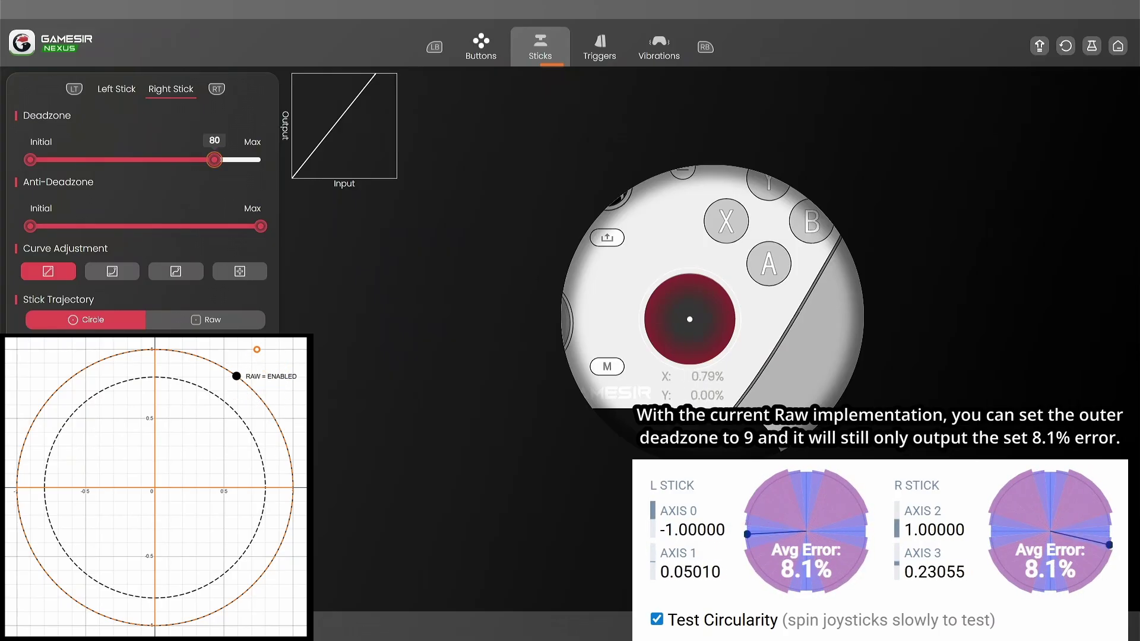
Step: Raise the right stick's maximum deadzone back to its full range
key(Right)
key(Right)
key(Right)
key(Right)
key(Right)
key(Right)
key(Right)
key(Right)
key(Right)
key(Right)
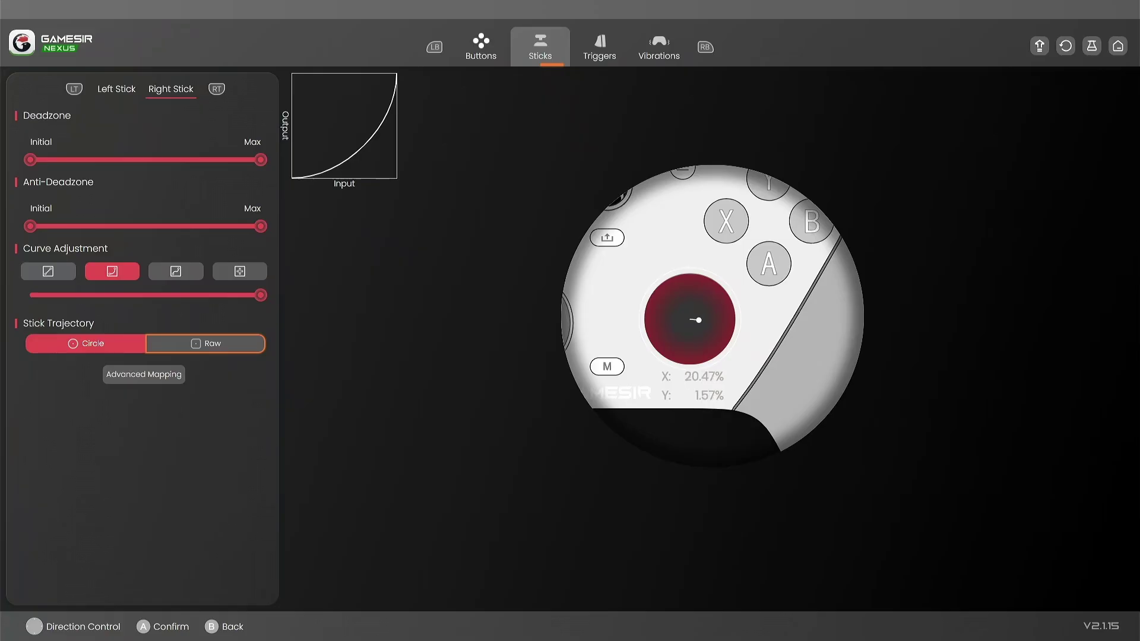
Step: Compare the Raw and Circle trajectories on the right stick while the second, curved response preset is active
key(Return)
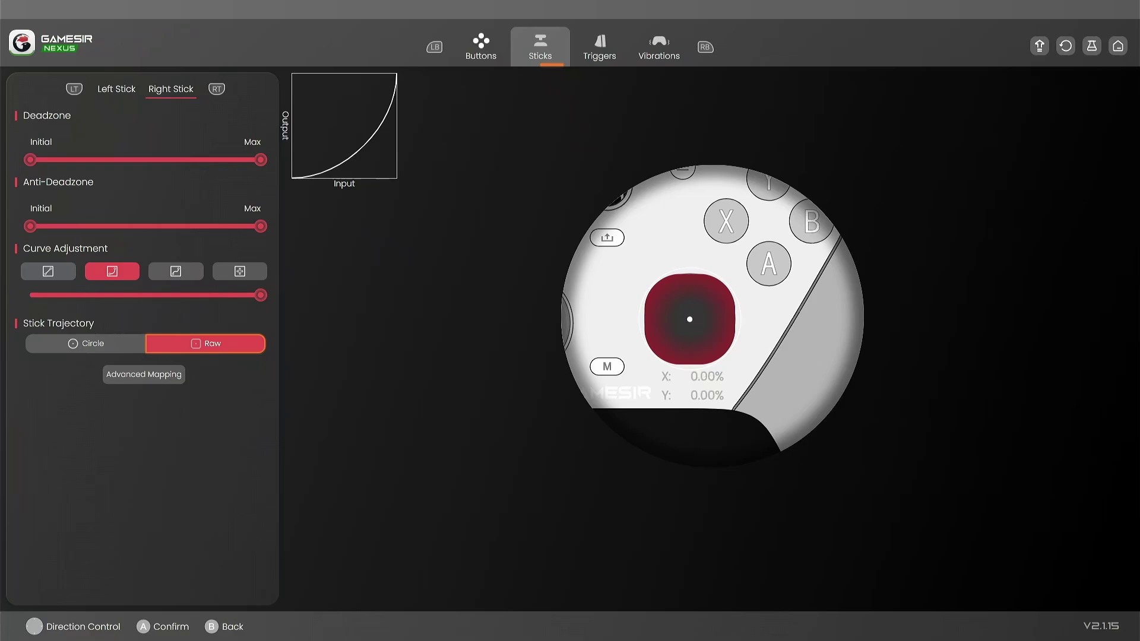
key(Left)
key(Return)
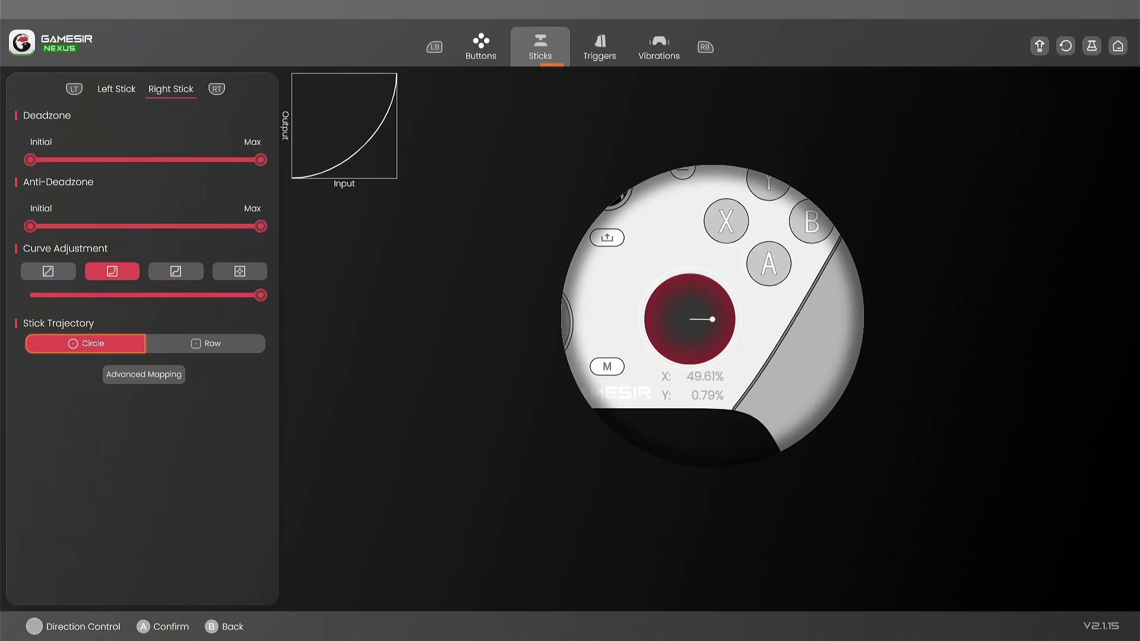
key(Right)
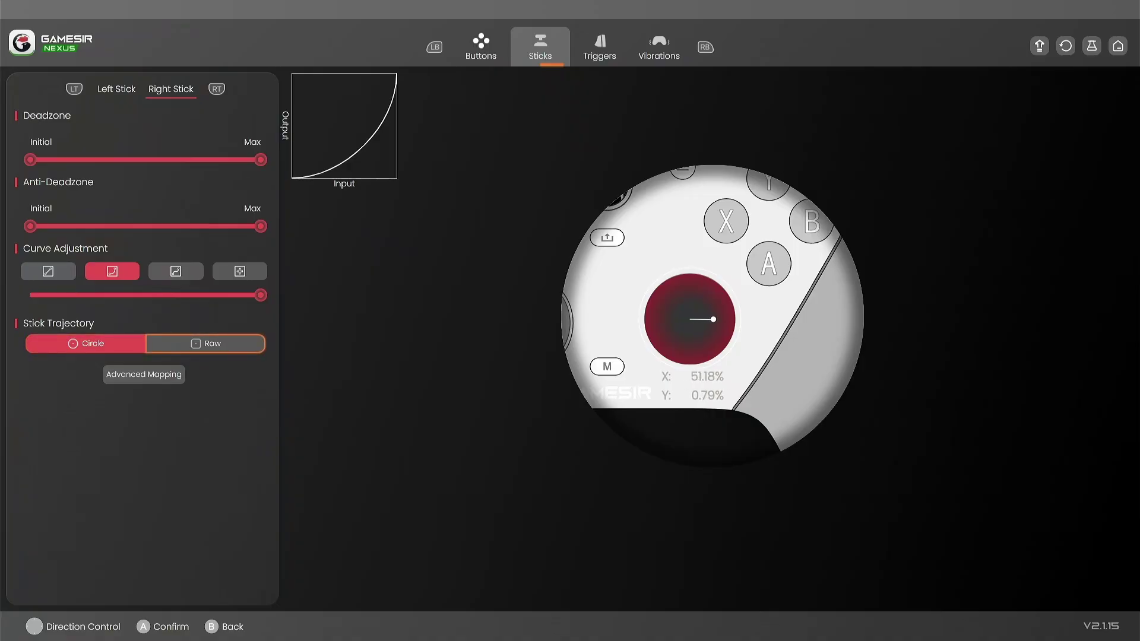
key(Return)
Step: Set the right stick's curve adjustment to the linear preset
key(Up)
key(Up)
key(Right)
key(Left)
key(Return)
key(Return)
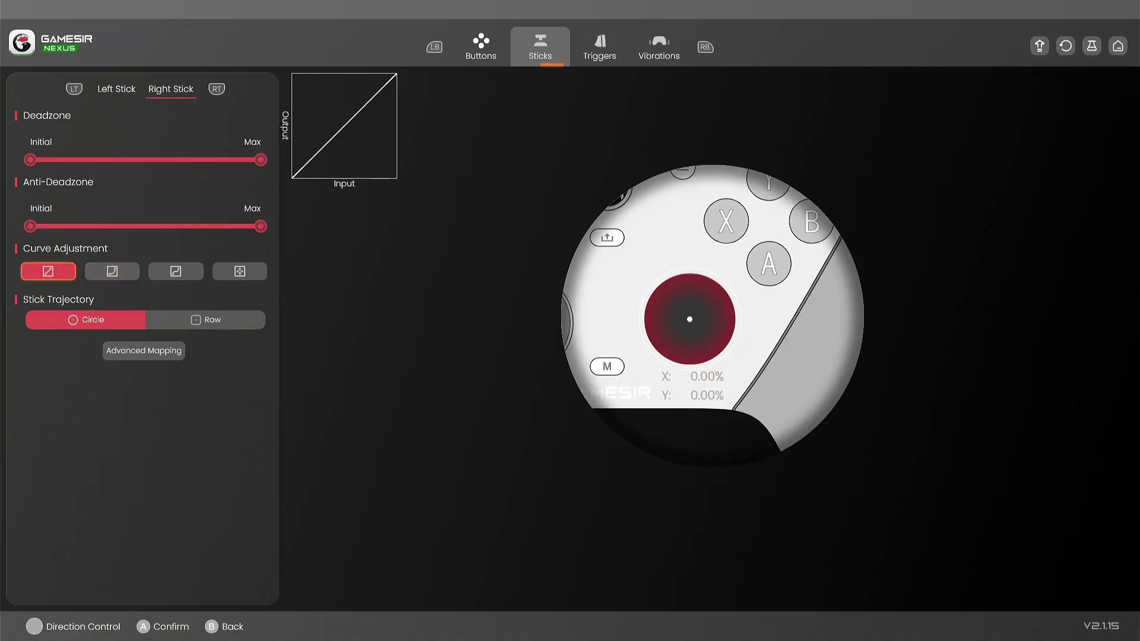
Step: Compare the Raw and Circle trajectories on the right stick while the linear response preset is active
key(Right)
key(Down)
key(Up)
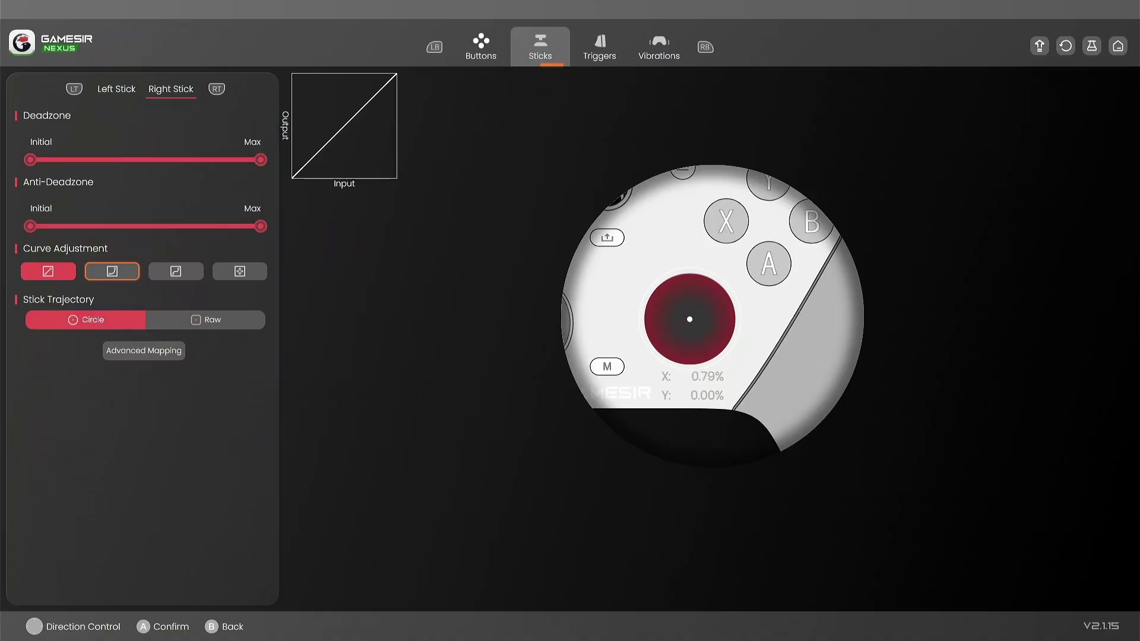
key(Down)
key(Right)
key(Return)
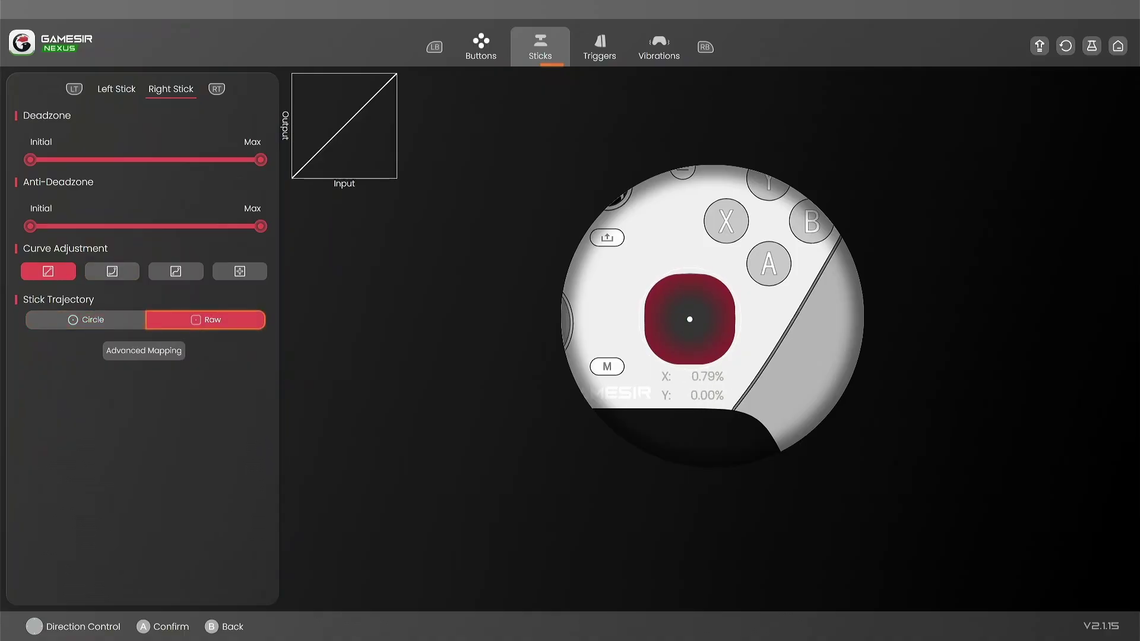
key(Left)
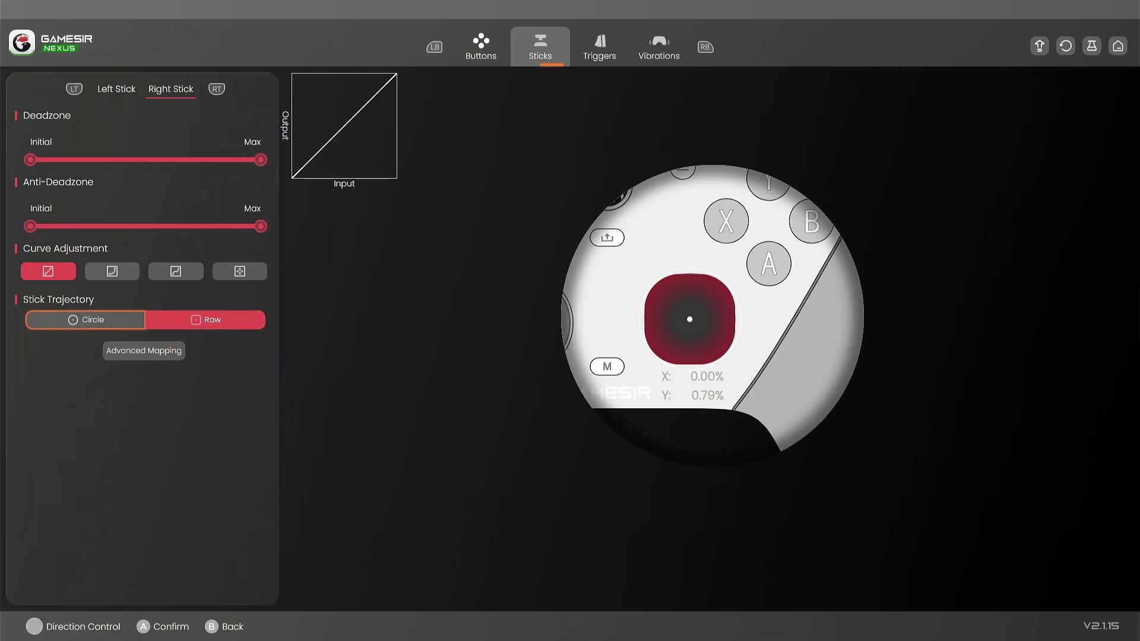
key(Return)
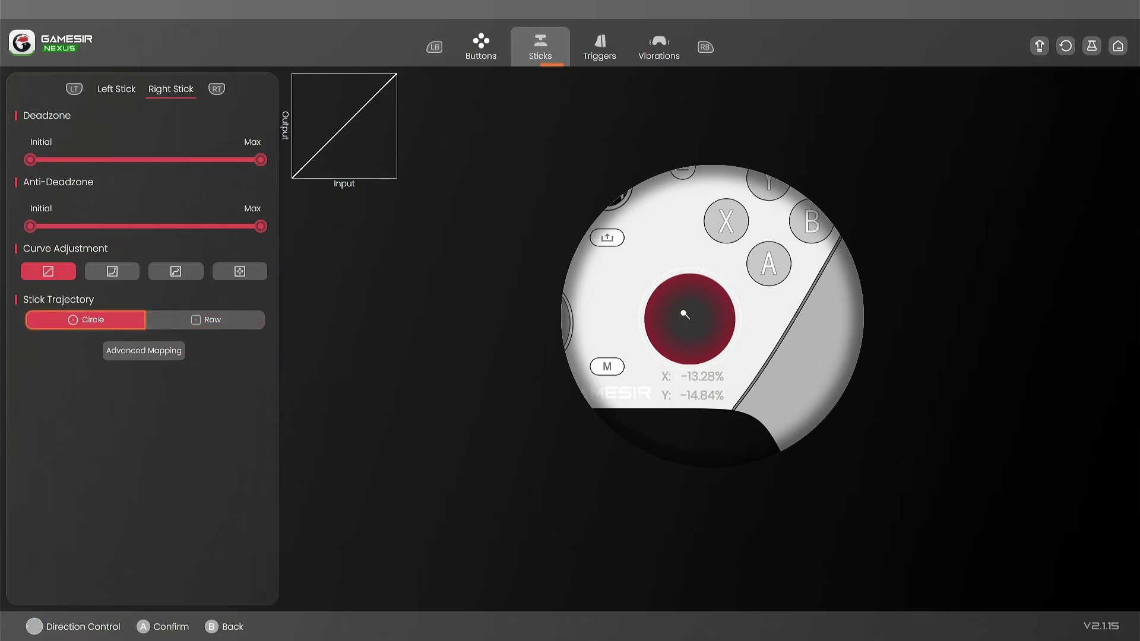
Step: Set the right stick's initial anti-deadzone to 50
key(Up)
key(Up)
key(Return)
key(Right)
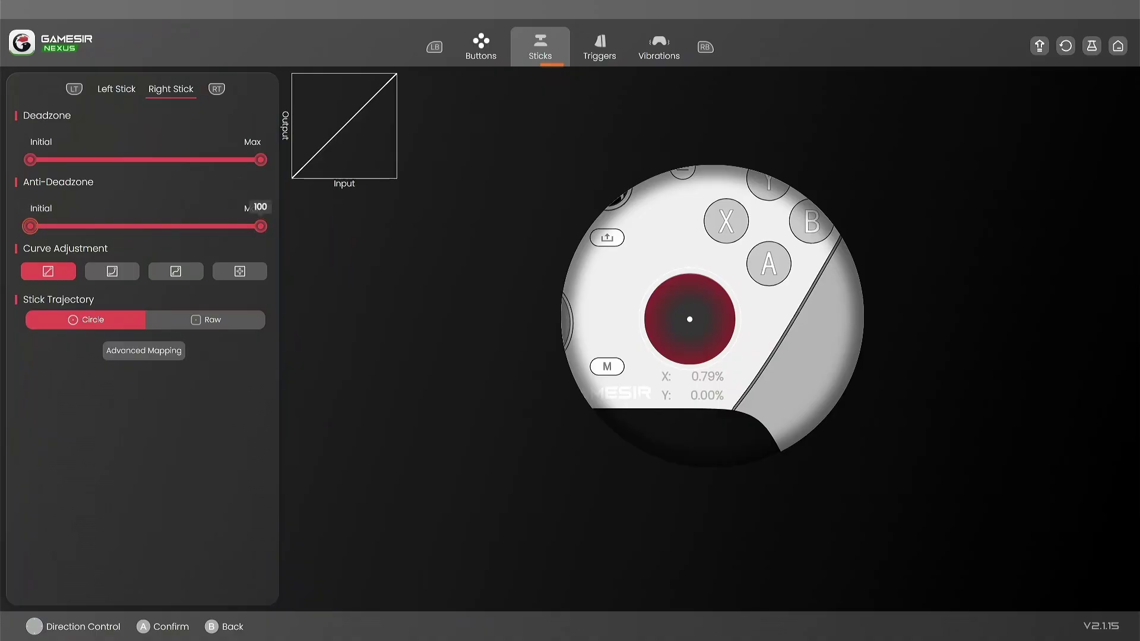
key(Left)
key(Return)
key(Right)
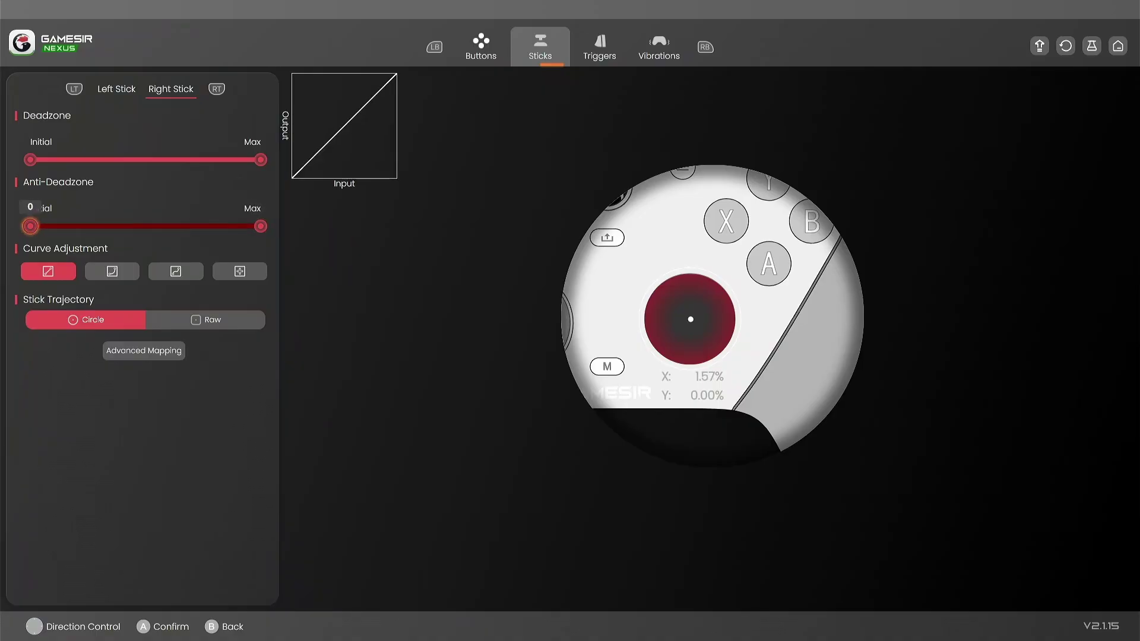
drag(30, 226, 143, 226)
key(Right)
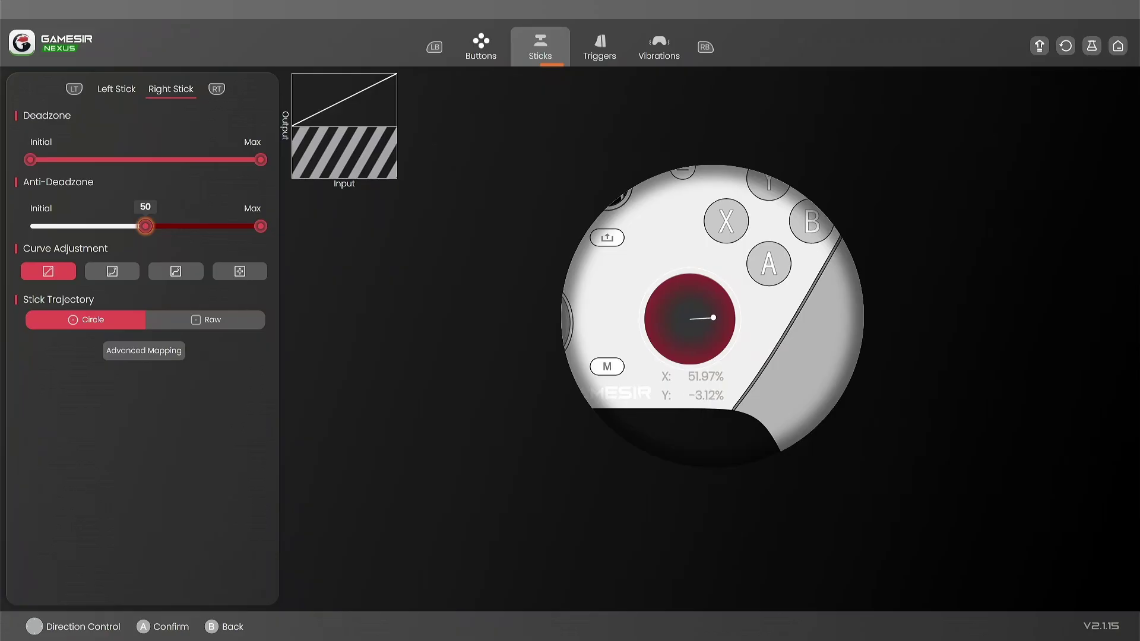
Step: Set the right stick's maximum anti-deadzone to 80
key(Right)
key(Left)
key(Return)
key(Right)
key(Return)
key(Left)
key(Left)
key(Left)
key(Left)
key(Left)
key(Left)
key(Left)
key(Left)
key(Left)
key(Left)
key(Left)
key(Left)
key(Left)
key(Left)
key(Left)
key(Left)
key(Left)
key(Left)
key(Left)
key(Left)
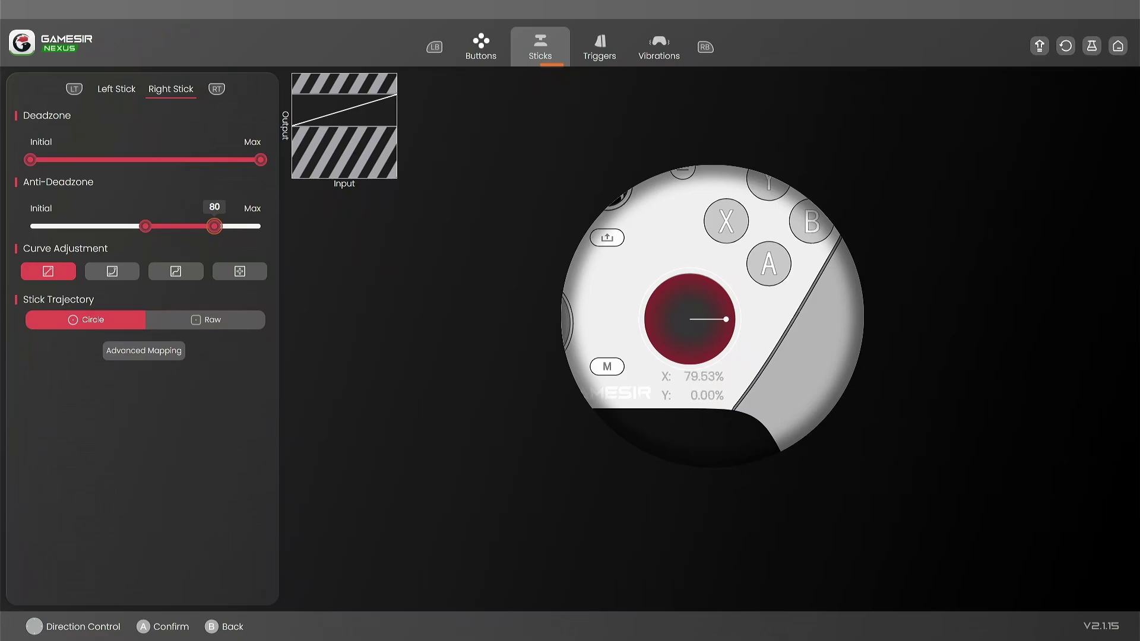
Step: Compare the Raw and Circle trajectories on the right stick with the anti-deadzone limits applied, ending on Circle
key(Escape)
key(Down)
key(Down)
key(Down)
key(Up)
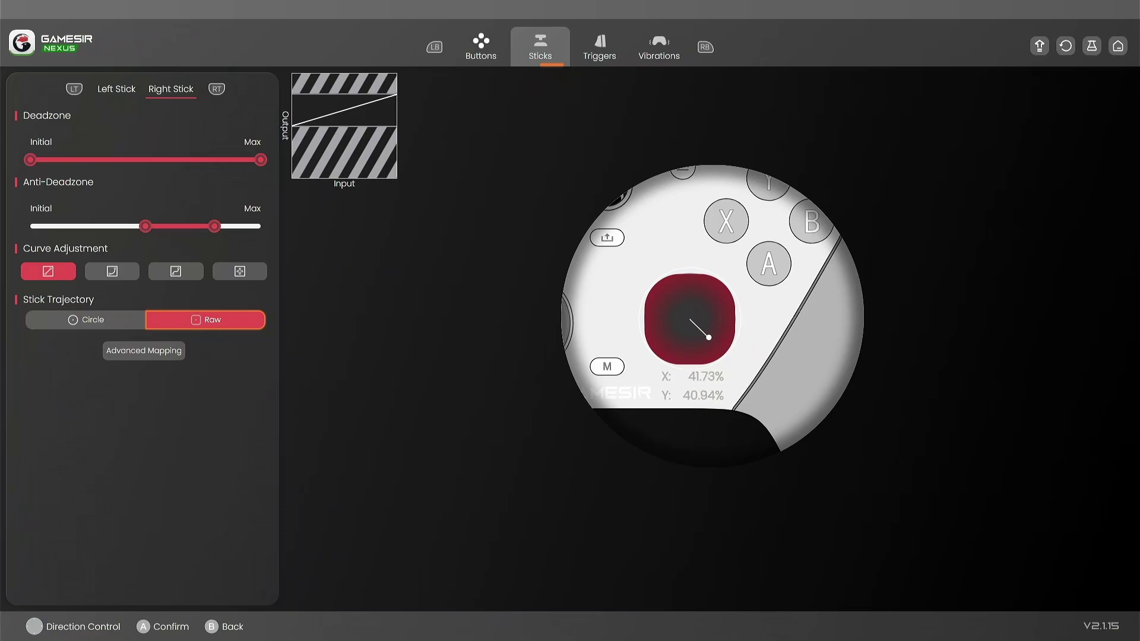
key(Up)
key(Up)
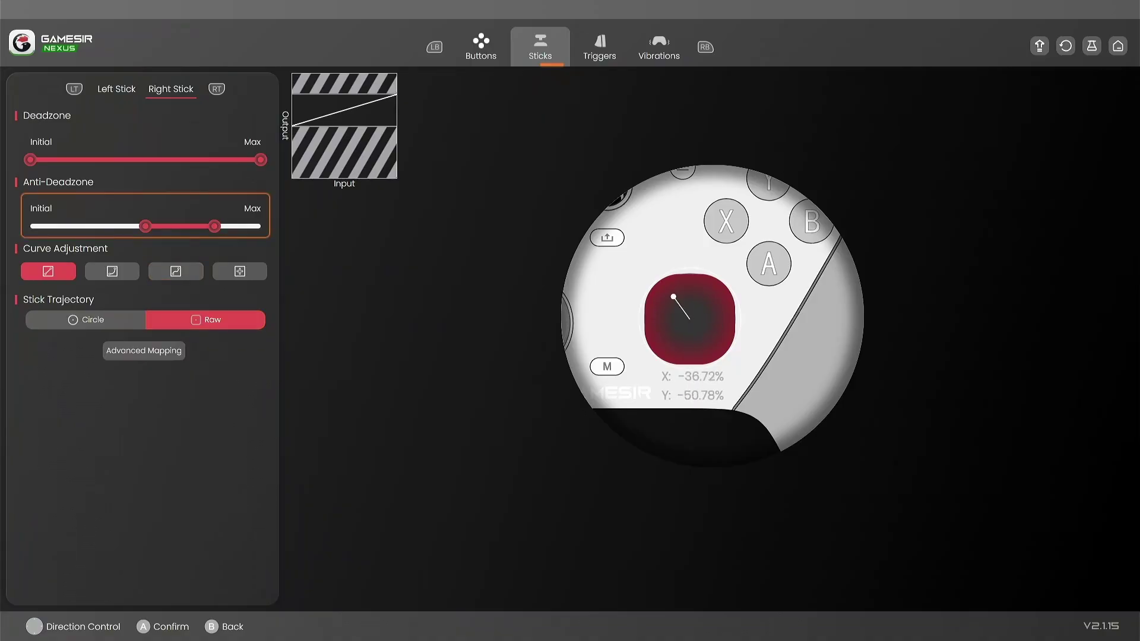
key(Down)
key(Down)
key(Up)
key(Down)
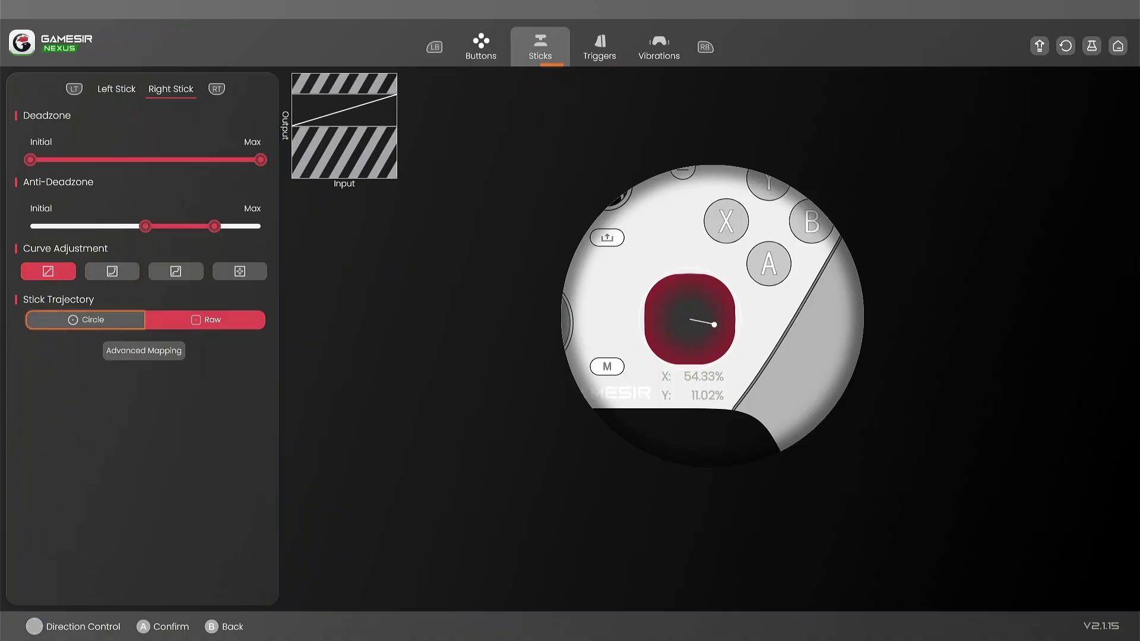
key(Return)
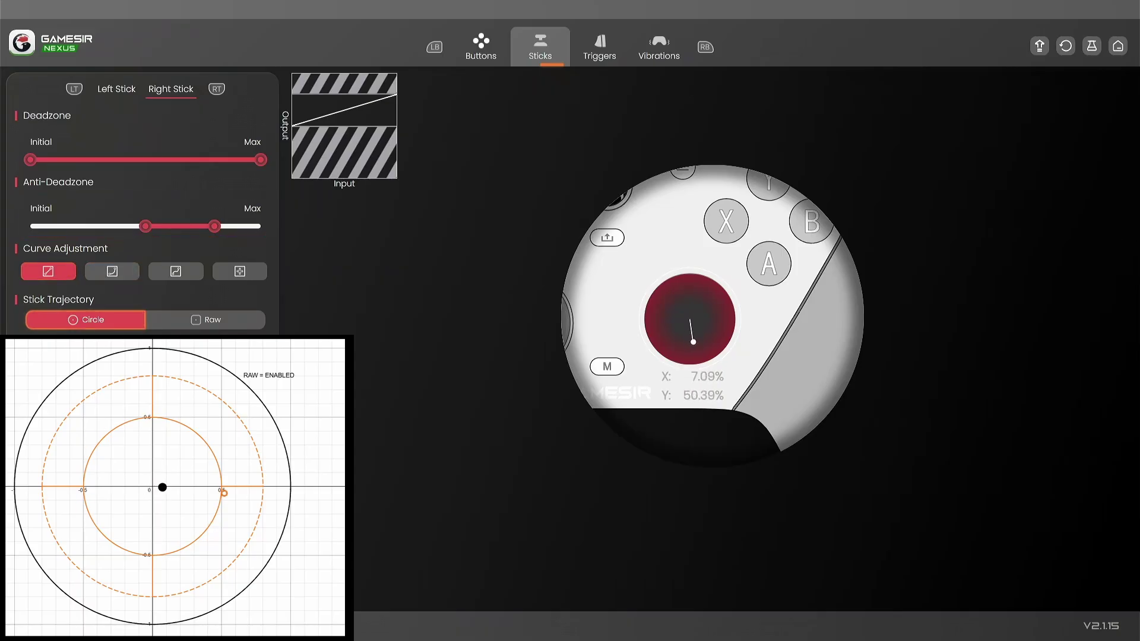
Step: Reduce the right stick's maximum deadzone to 90 while keeping the Circle trajectory
key(Up)
key(Up)
key(Up)
key(Return)
key(Right)
key(Left)
key(Left)
key(Left)
key(Left)
key(Left)
key(Left)
key(Left)
key(Left)
key(Left)
key(Left)
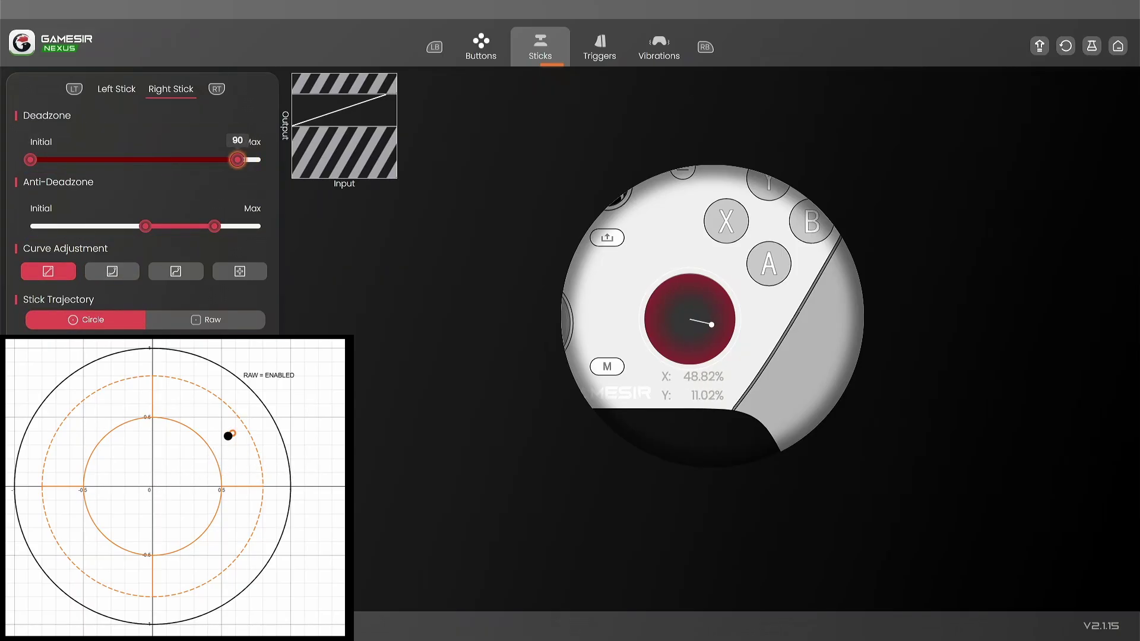
key(Return)
Step: Raise the right stick's maximum deadzone back to 100
key(Down)
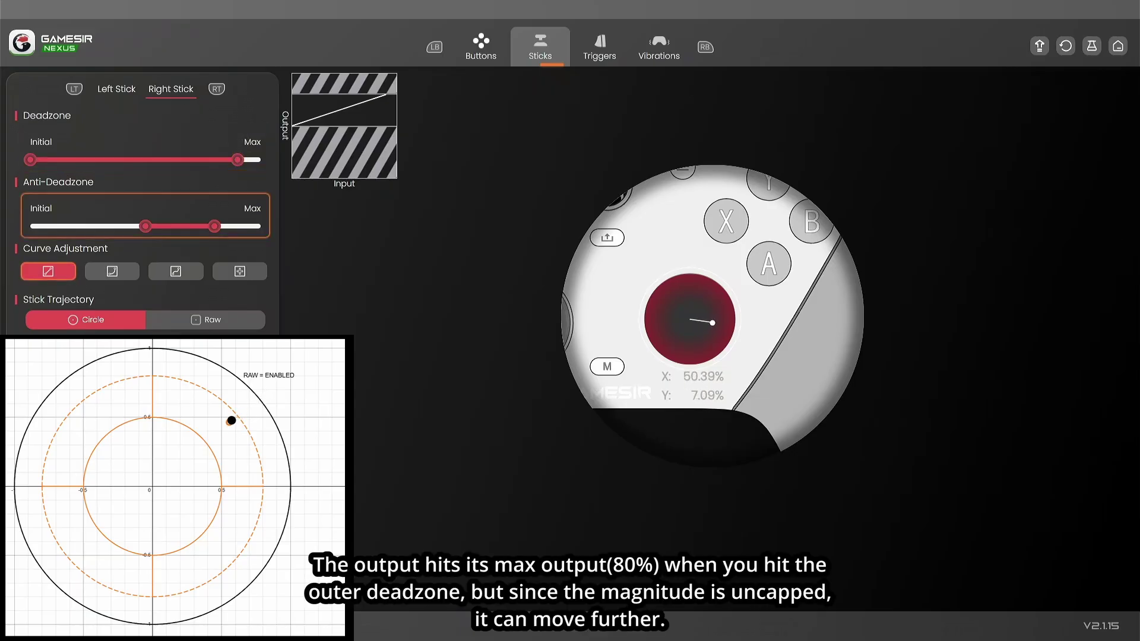
key(Down)
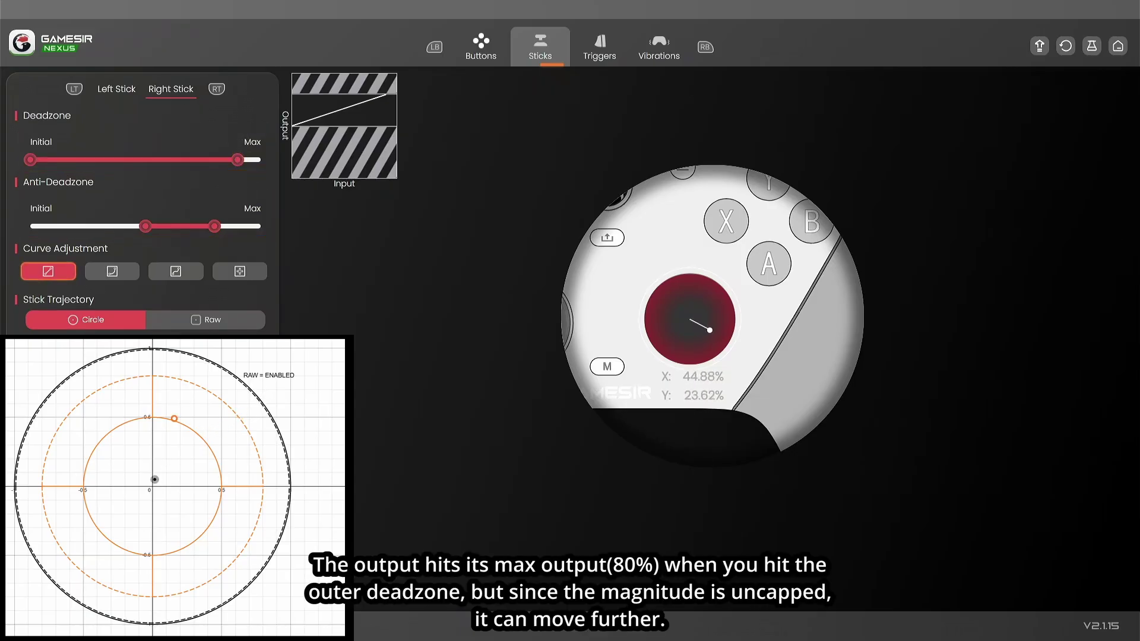
key(Up)
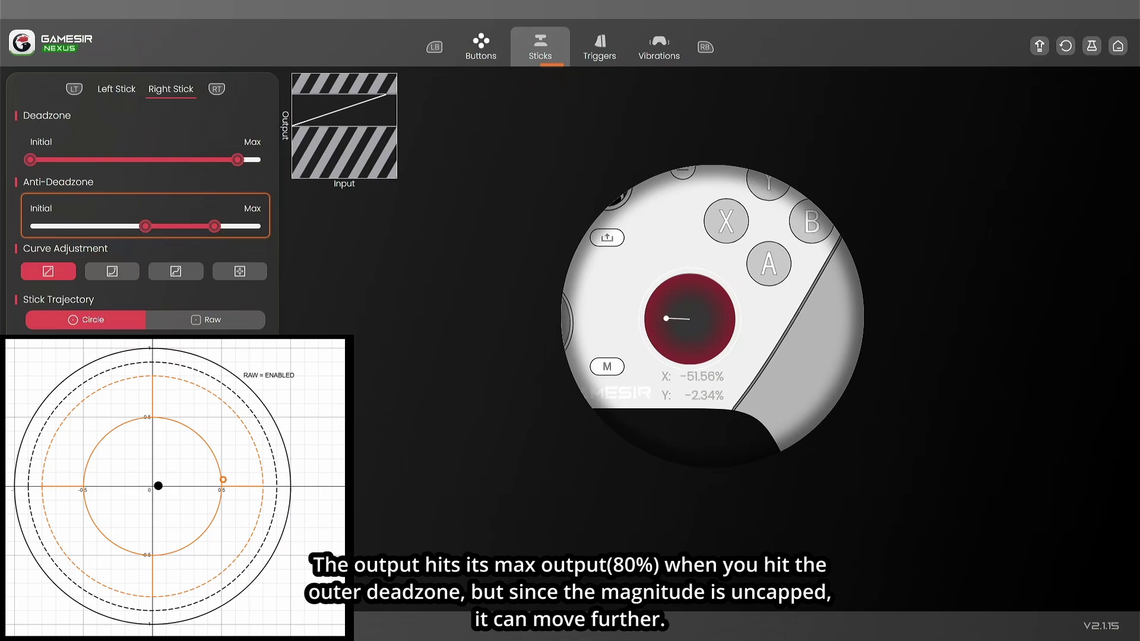
key(Up)
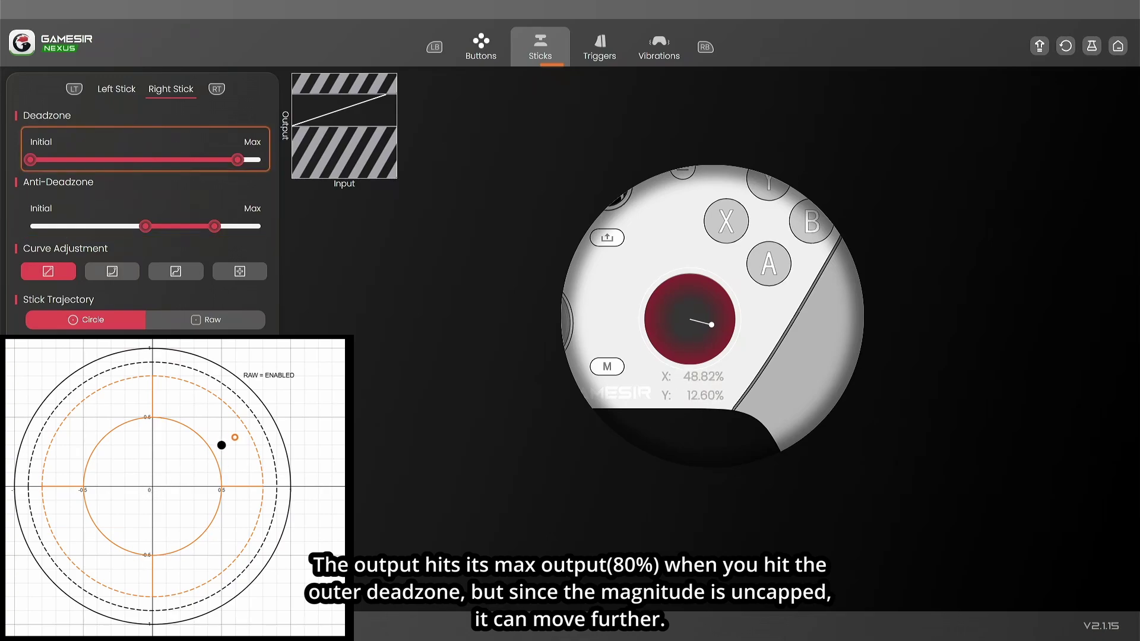
key(Return)
key(Right)
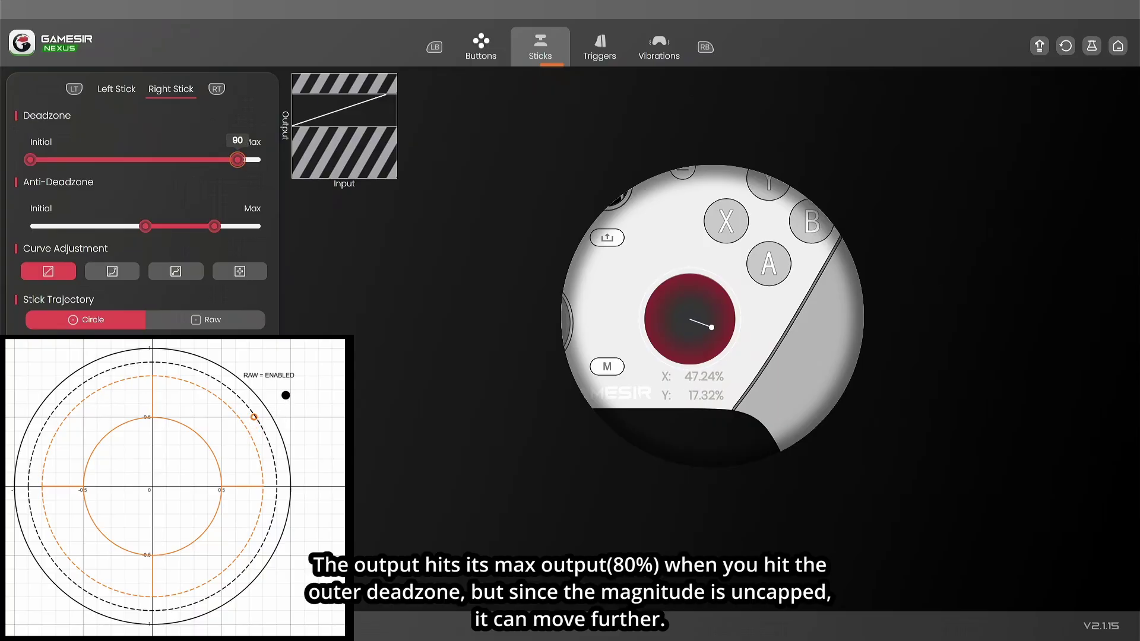
key(Right)
key(Right)
key(Right)
key(Right)
key(Right)
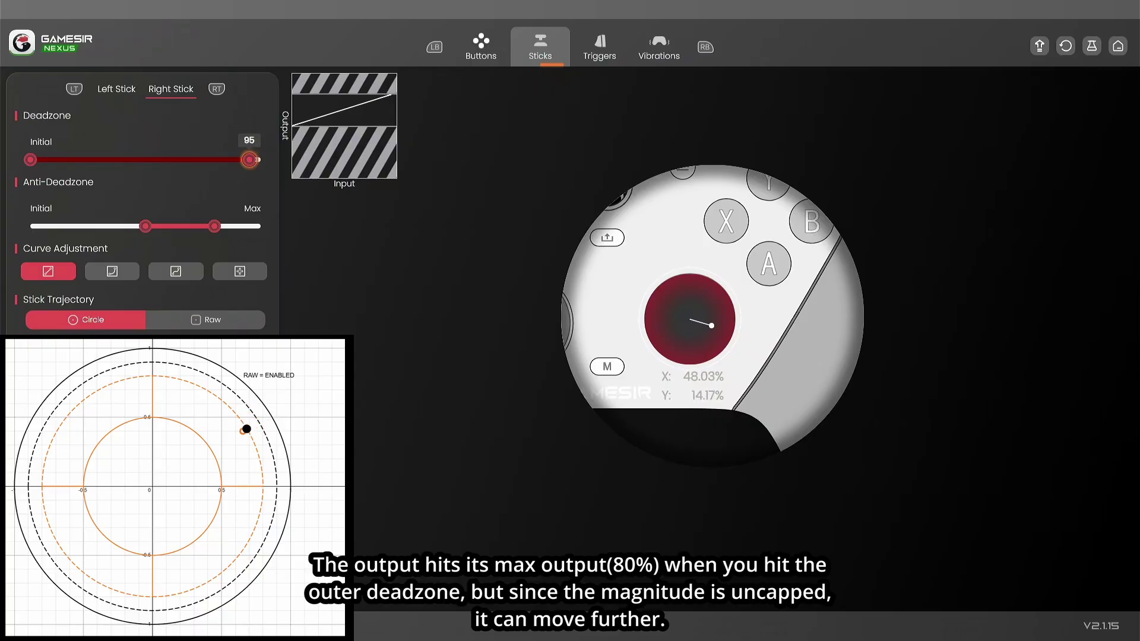
key(Right)
key(Right)
key(Right)
key(Right)
key(Right)
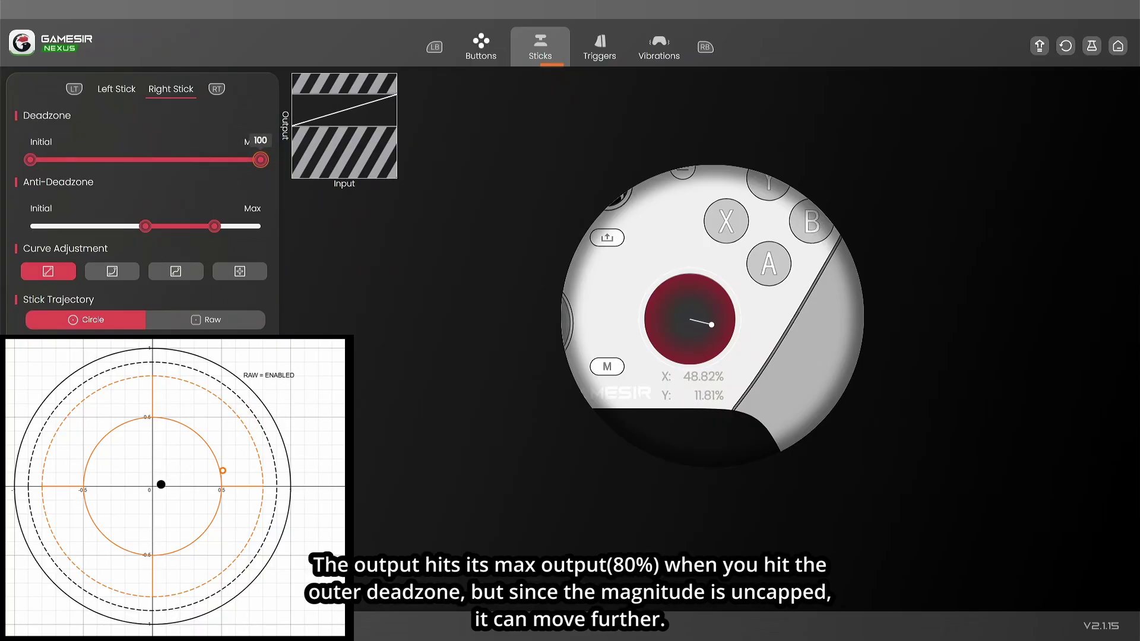
key(Escape)
key(Down)
key(Down)
key(Down)
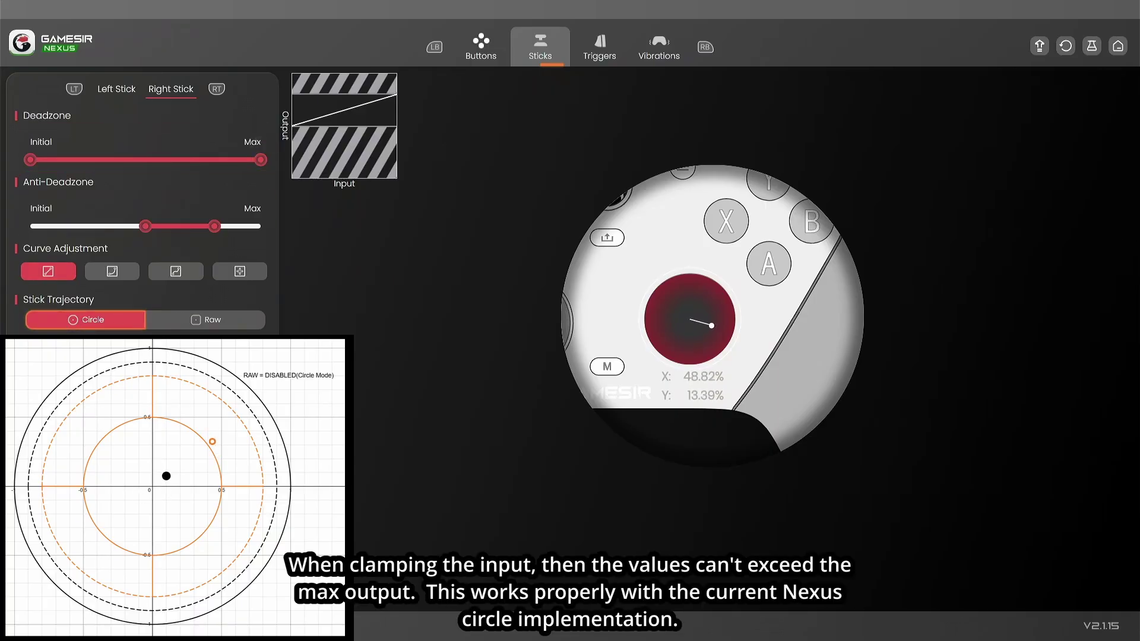
key(Up)
key(Up)
key(Down)
key(Down)
key(Up)
key(Up)
key(Down)
key(Up)
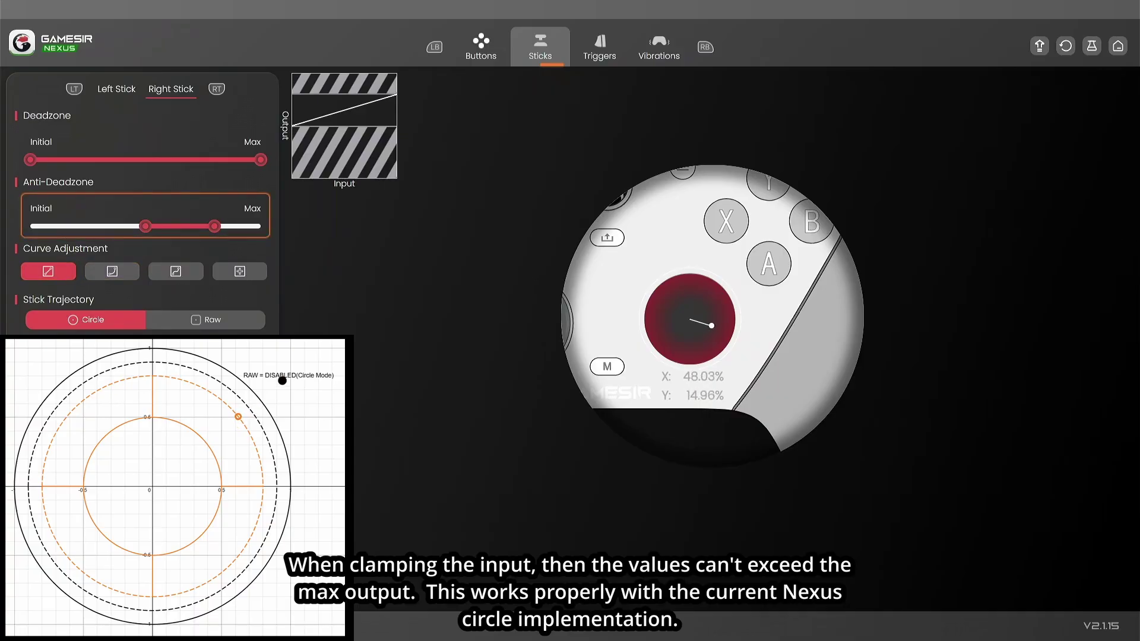
key(Down)
key(Up)
key(Down)
key(Down)
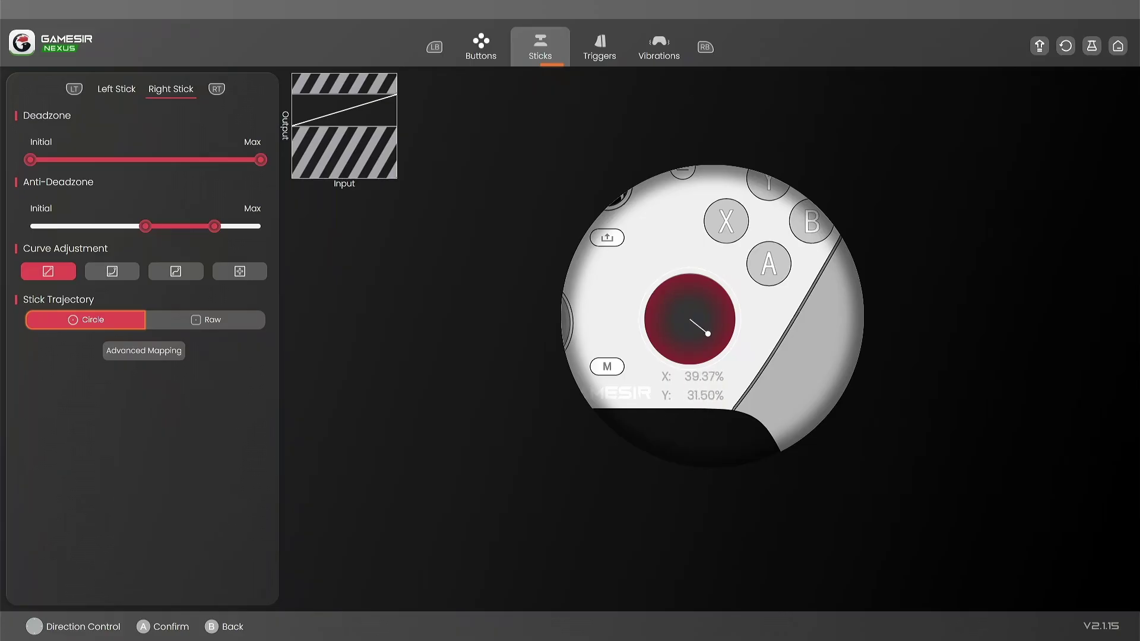
key(Up)
key(Up)
key(Down)
key(Up)
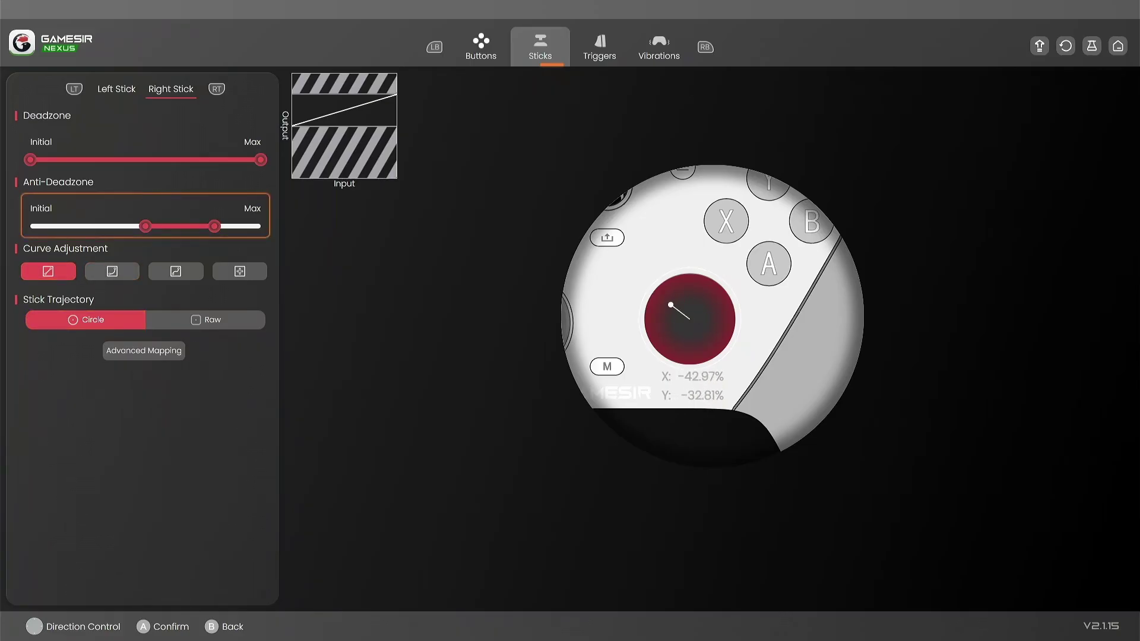
key(Down)
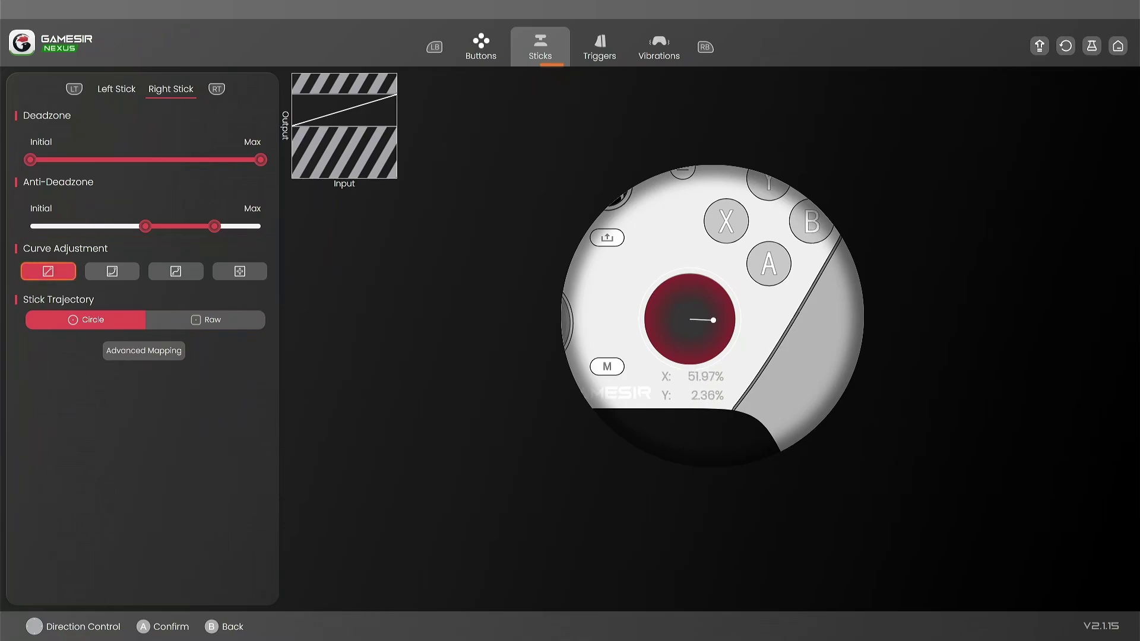
key(Down)
key(Up)
key(Up)
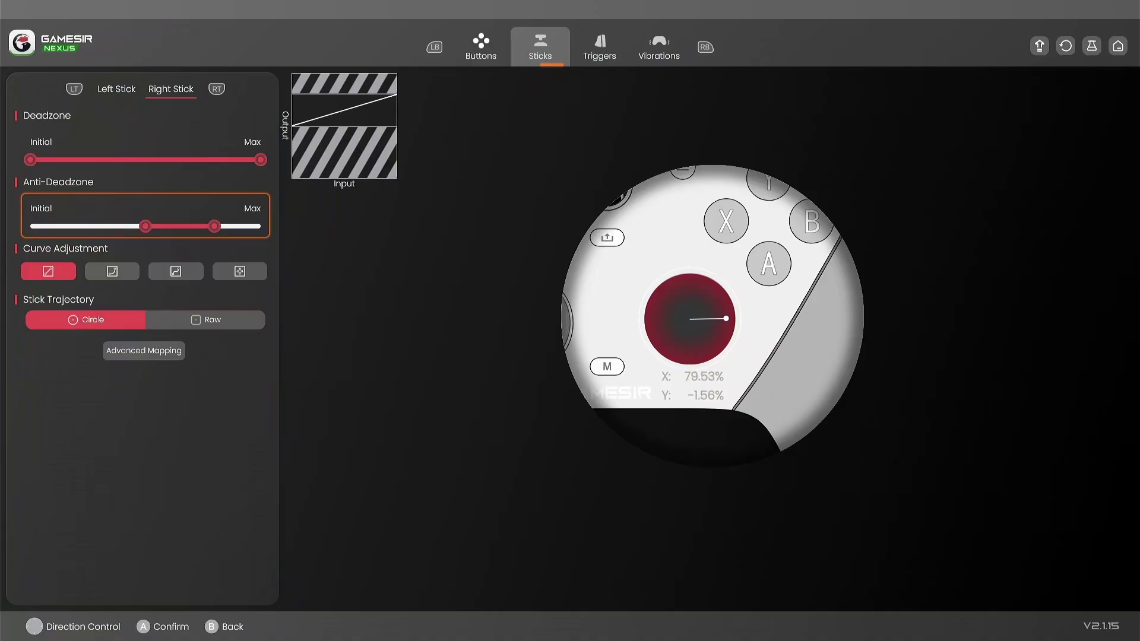
Step: Set the right stick's curve adjustment to the second, curved preset
key(Down)
key(Right)
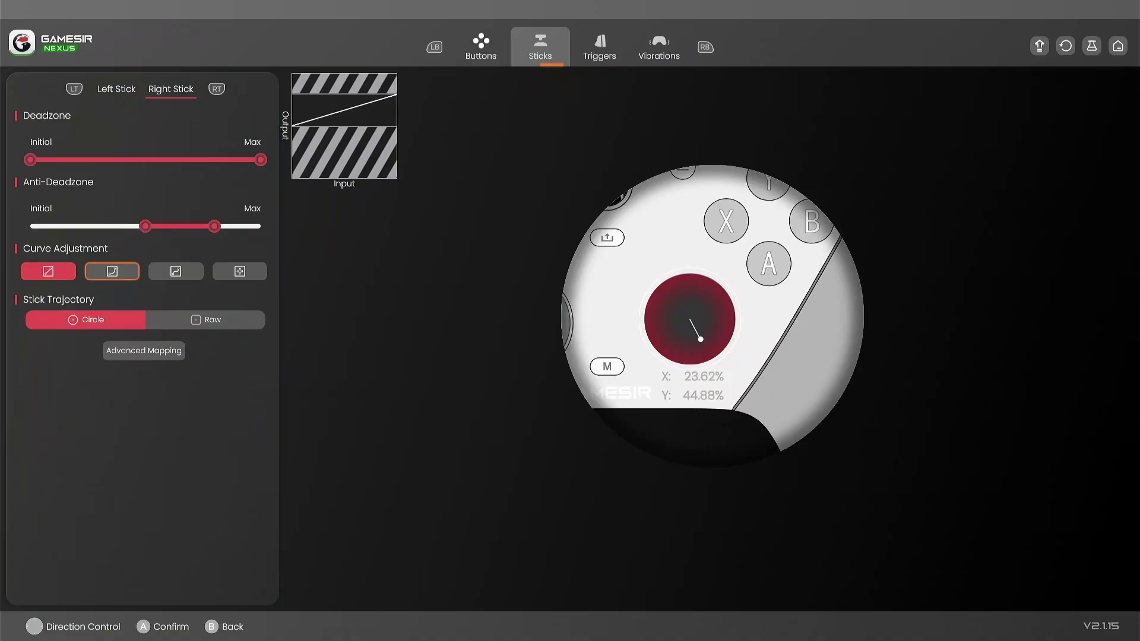
key(Return)
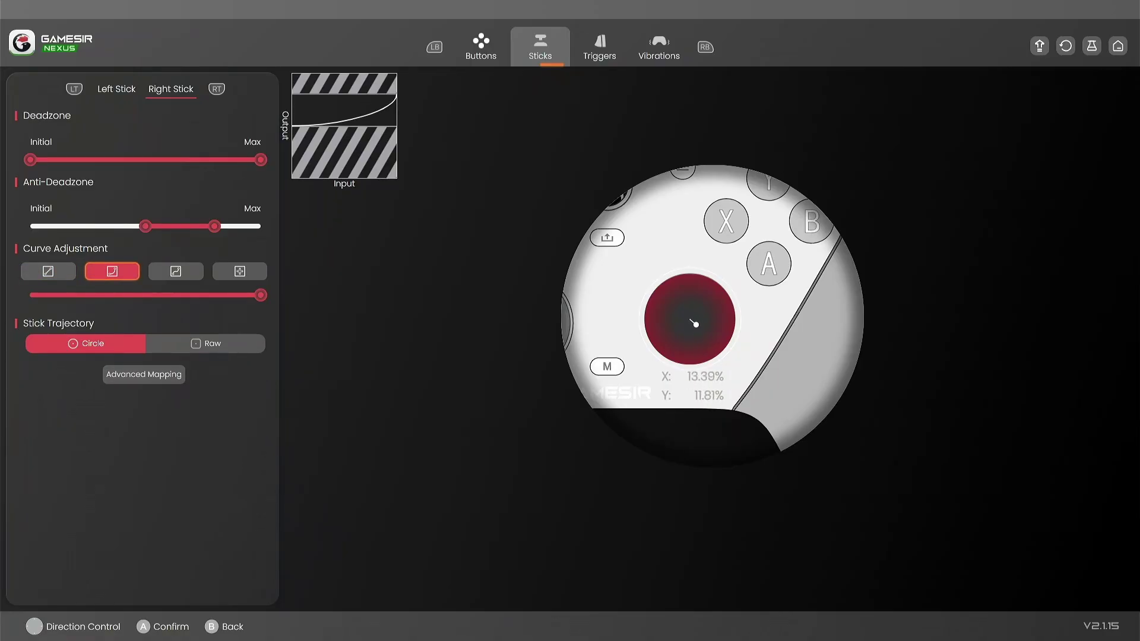
Step: Lower the strength of the right stick's curved response preset to its minimum
key(Up)
key(Return)
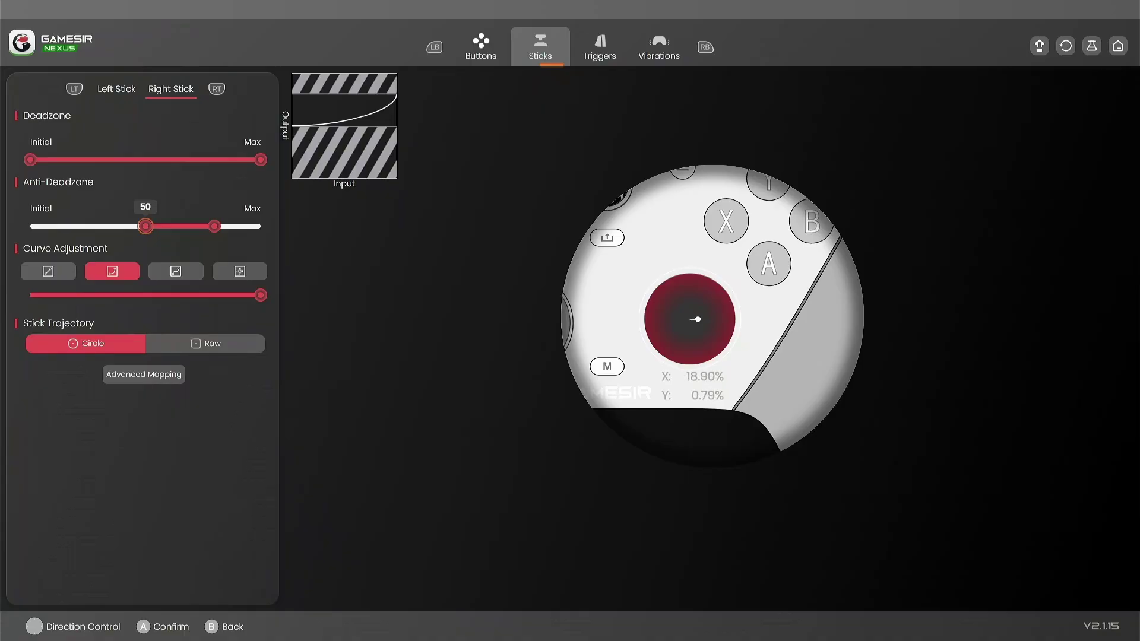
key(Escape)
key(Down)
key(Down)
key(Return)
key(Left)
key(Left)
key(Left)
key(Left)
key(Left)
key(Left)
key(Left)
key(Left)
key(Left)
key(Left)
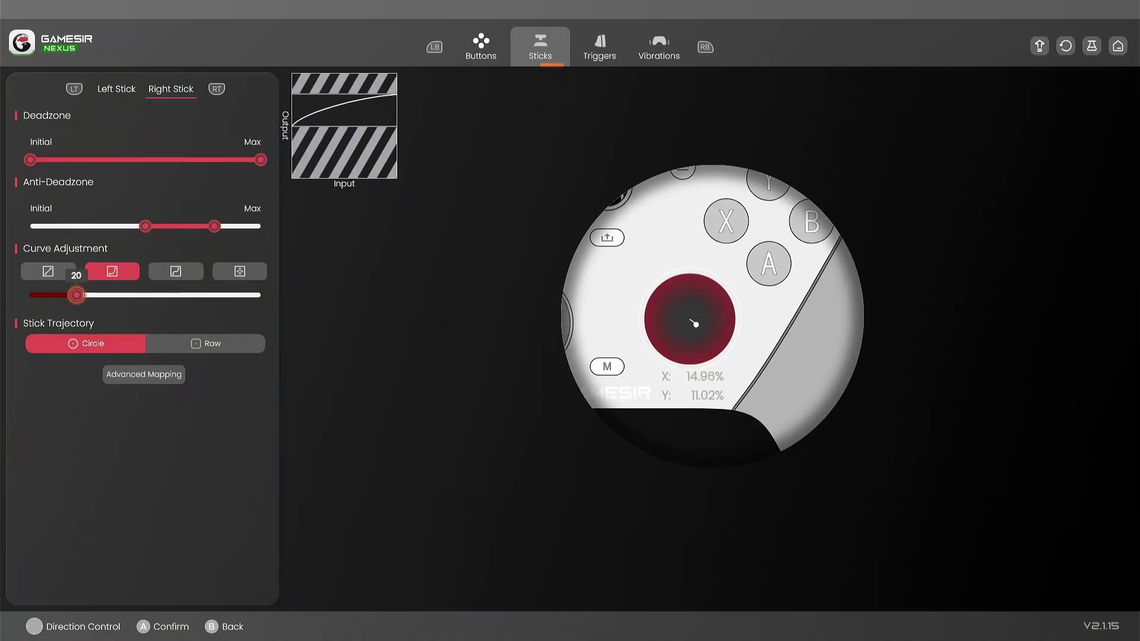
key(Return)
Step: Display the right stick's initial anti-deadzone value
key(Up)
key(Up)
key(Return)
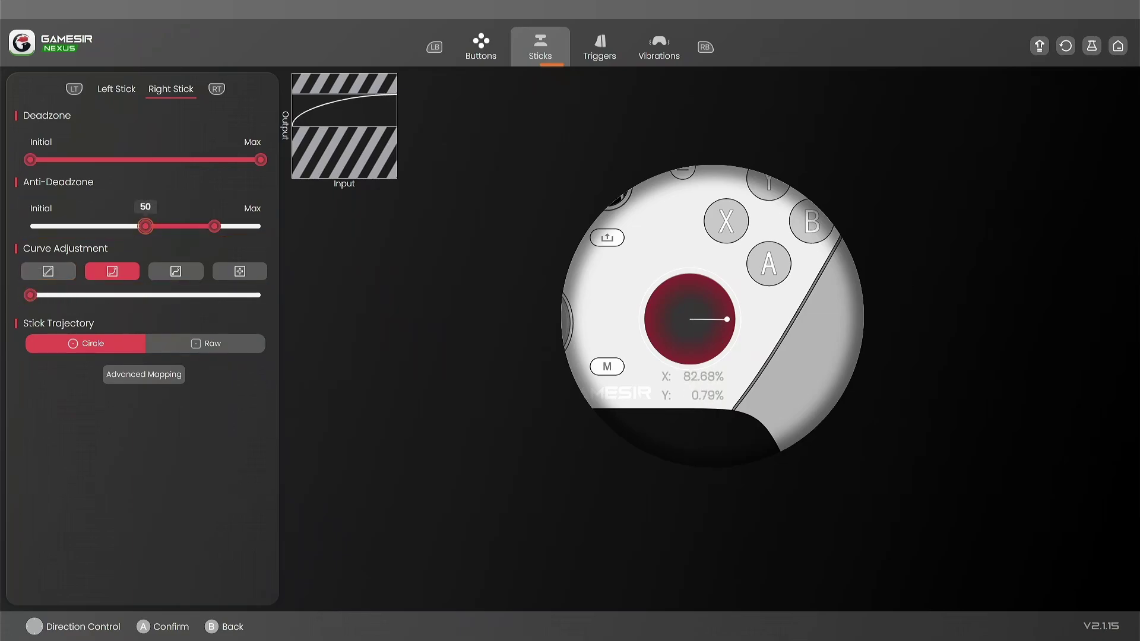
key(Right)
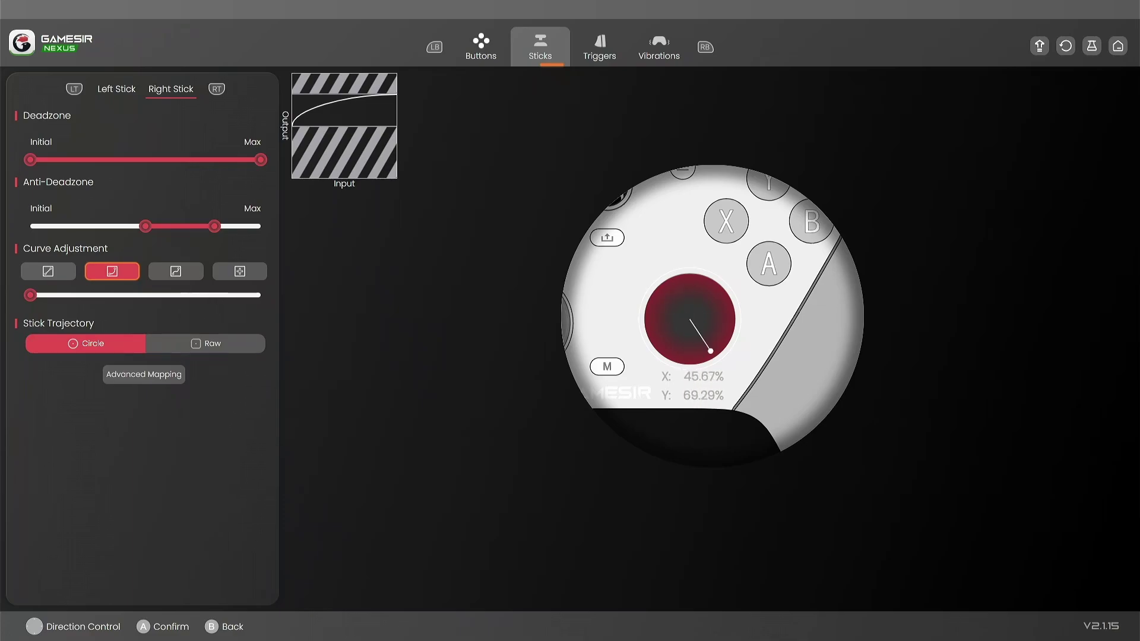
Step: Switch the right stick's curve adjustment back to the linear preset
key(Up)
key(Down)
key(Return)
key(Right)
key(Up)
key(Down)
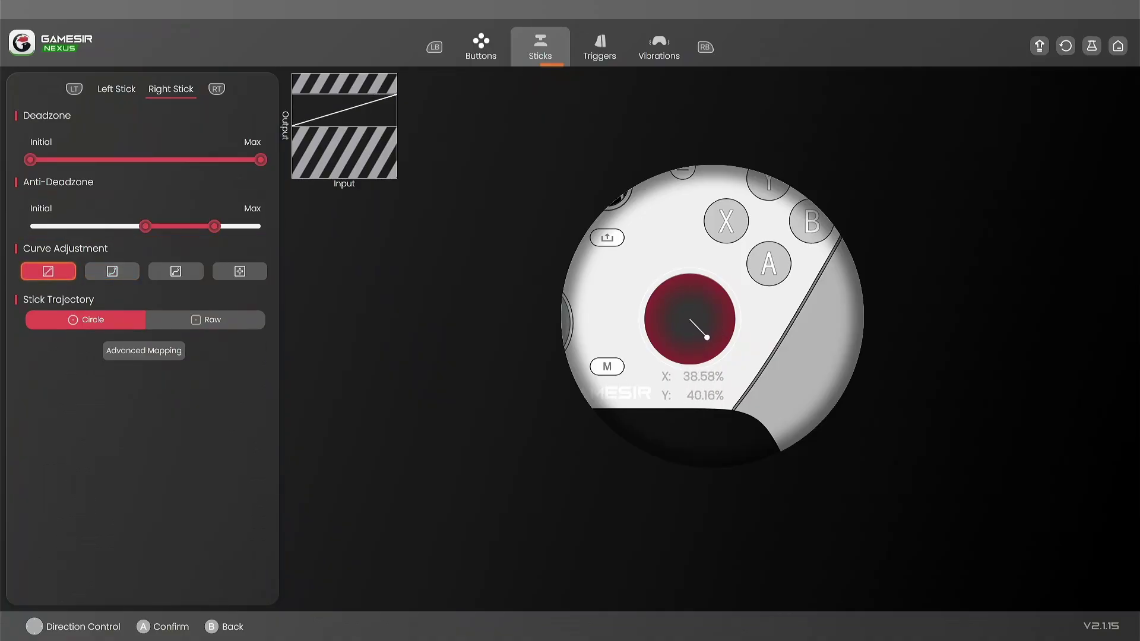
key(Up)
key(Up)
key(Up)
key(Down)
key(Down)
key(Down)
key(Up)
key(Up)
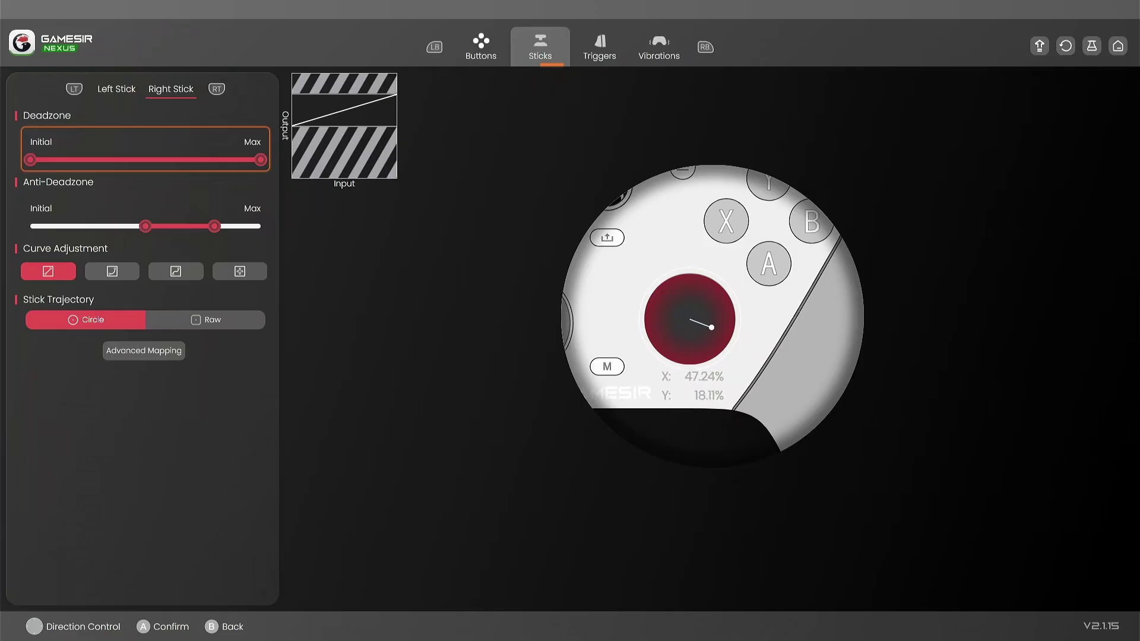
Step: Reapply the second, curved response preset to the right stick
key(Down)
key(Down)
key(Right)
key(Return)
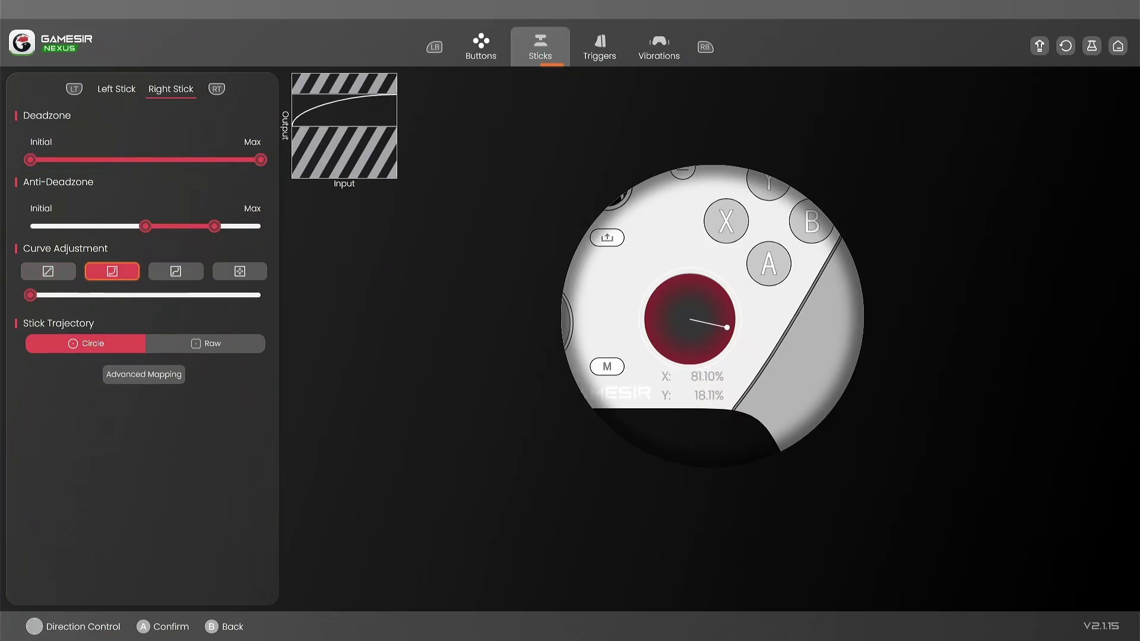
Step: Switch the right stick's curve adjustment to the linear preset
key(Left)
key(Return)
key(Up)
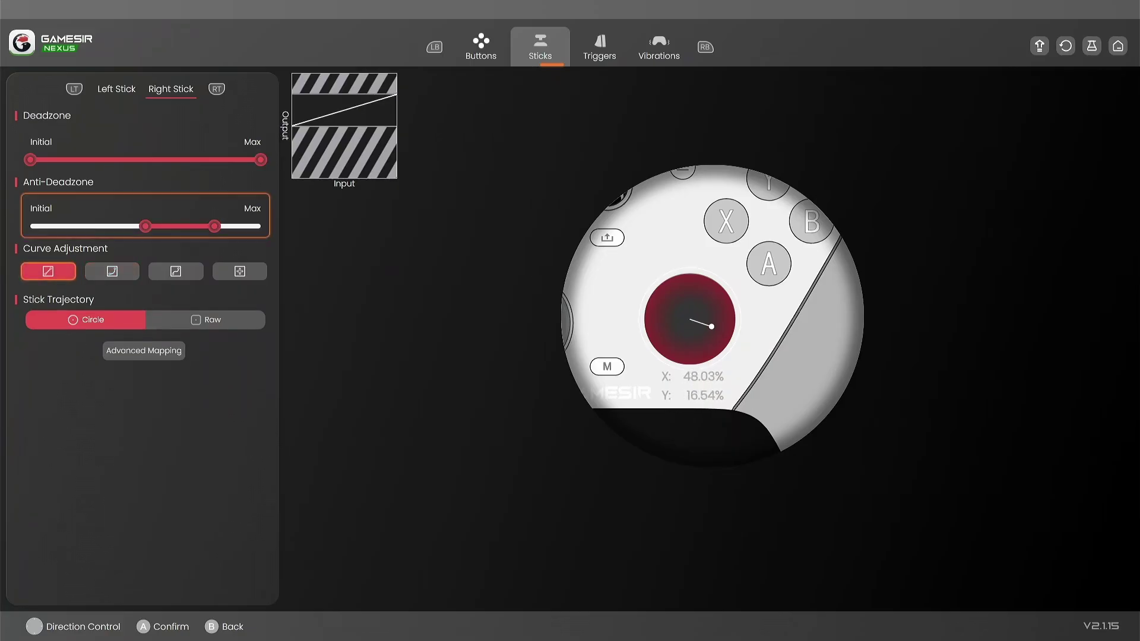
key(Up)
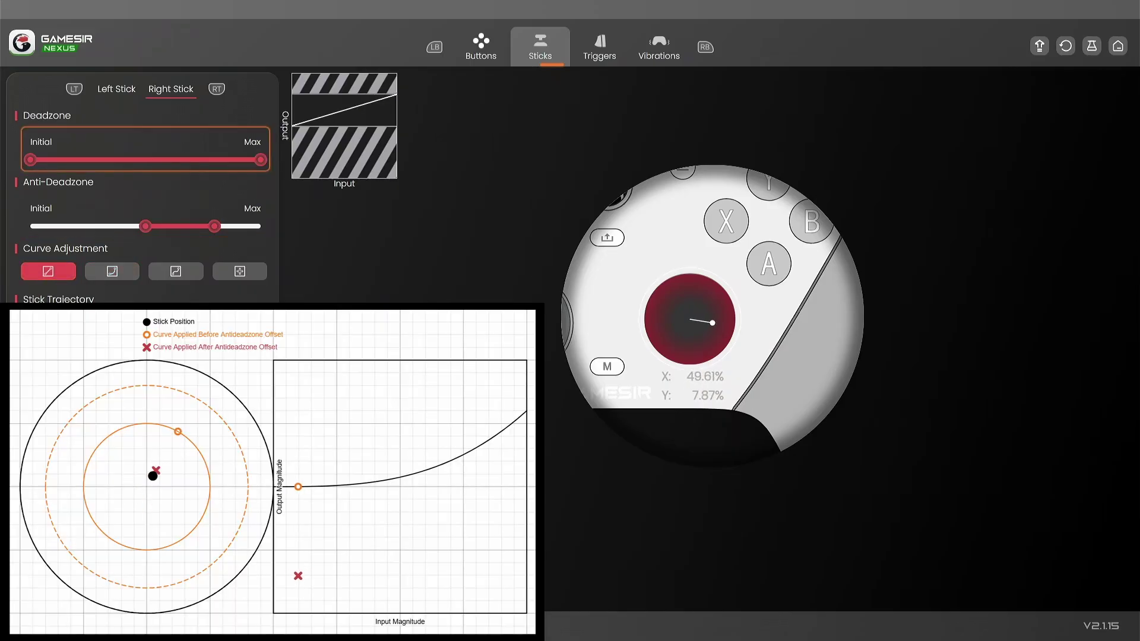
key(Down)
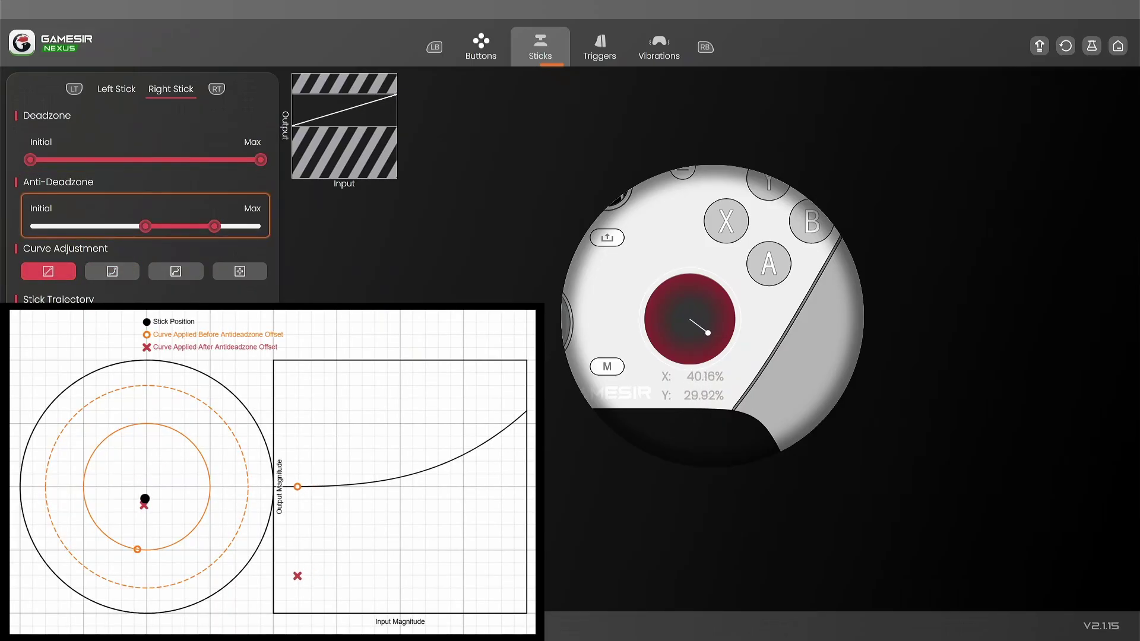
key(Down)
key(Down)
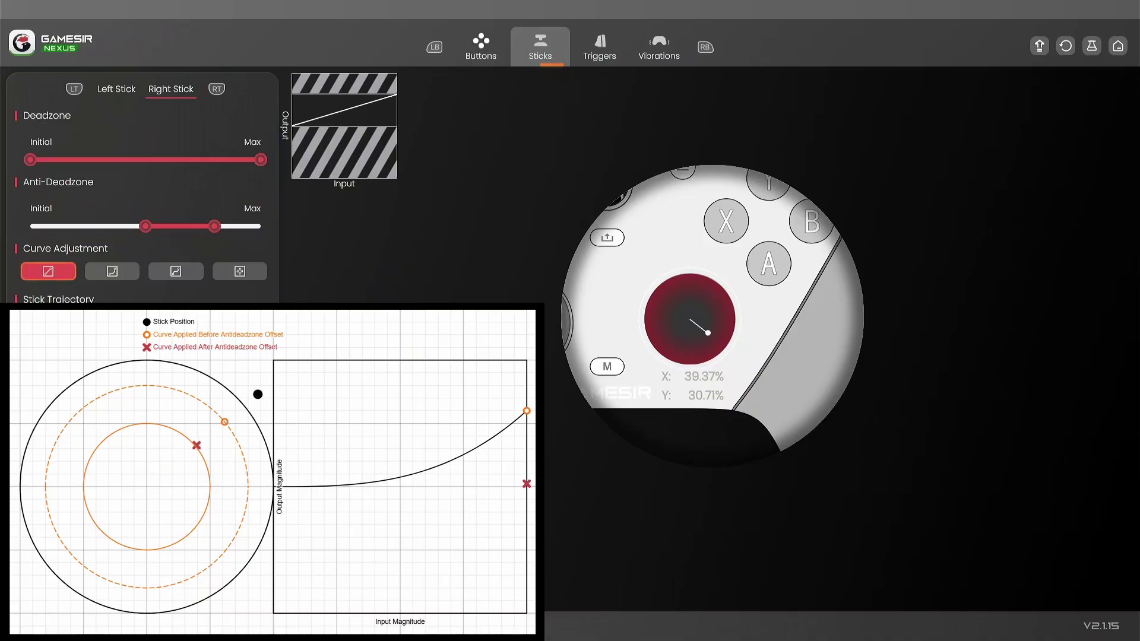
key(Right)
Step: Examine the right stick's initial and maximum anti-deadzone values
key(Up)
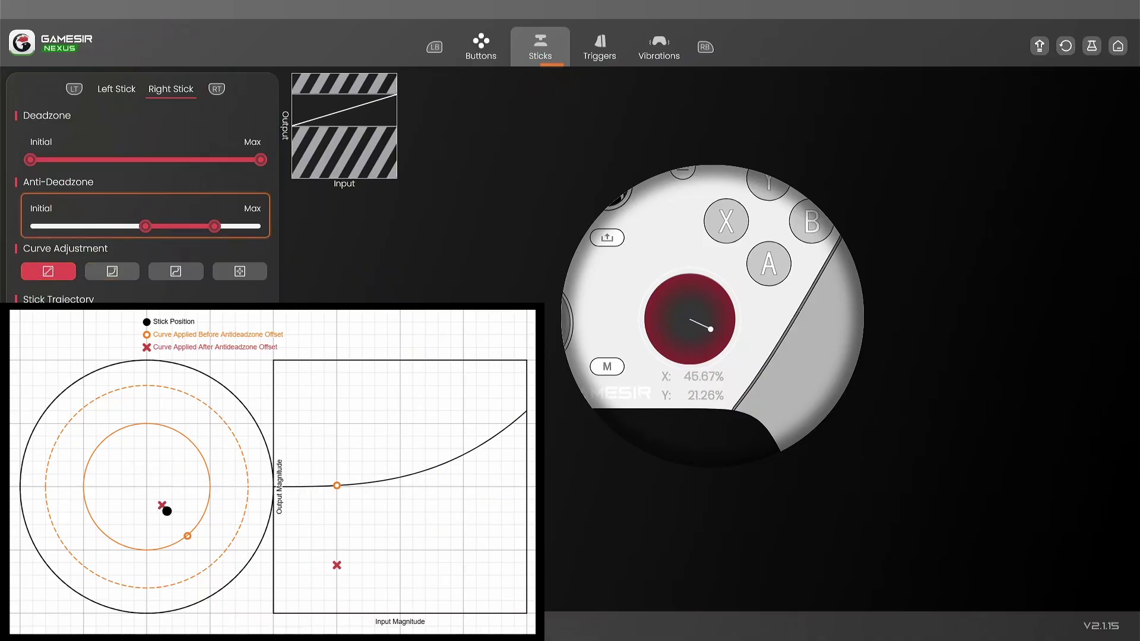
key(Return)
key(Right)
key(Left)
key(Right)
key(Left)
key(Right)
key(Left)
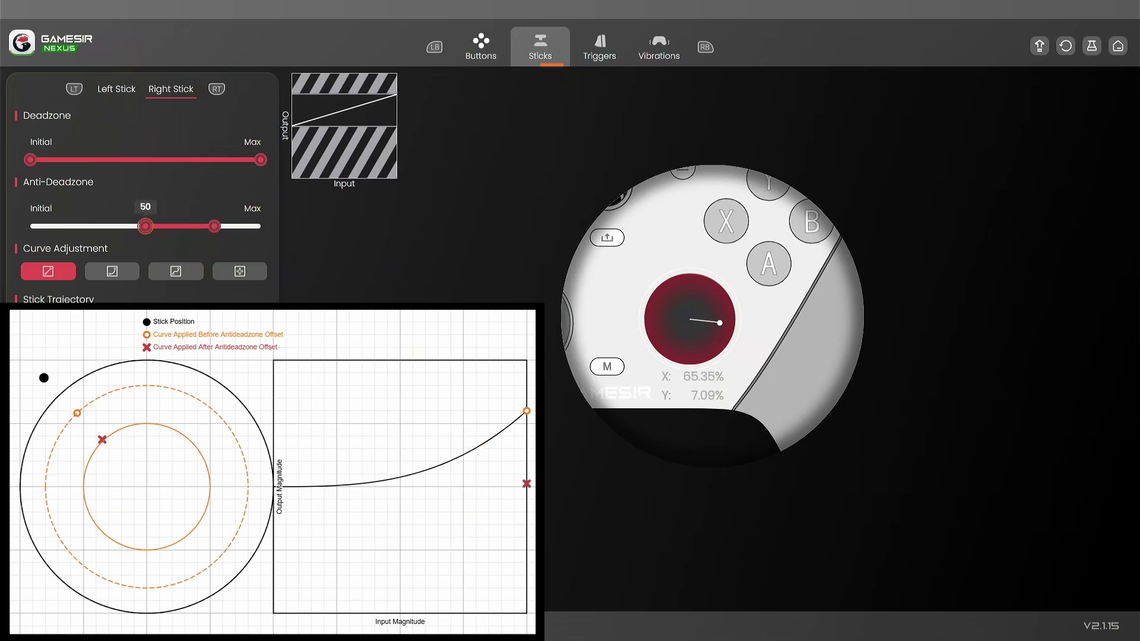
key(Right)
key(Escape)
Step: Apply the second, curved response preset to the right stick and raise its strength to the maximum
key(Down)
key(Right)
key(Up)
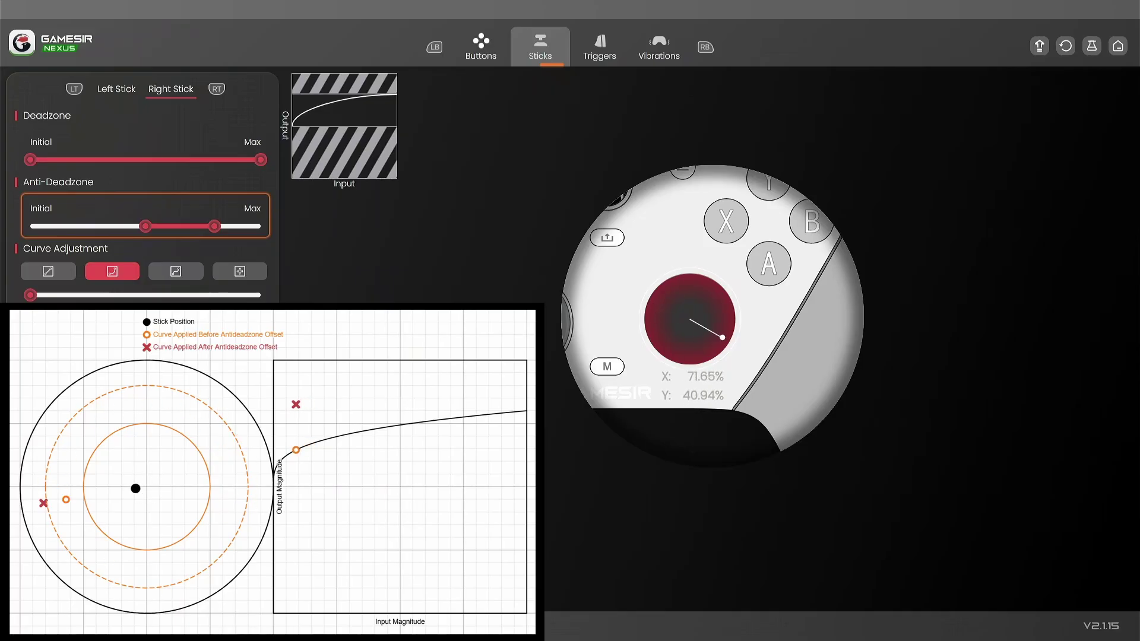
key(Down)
key(Return)
key(Right)
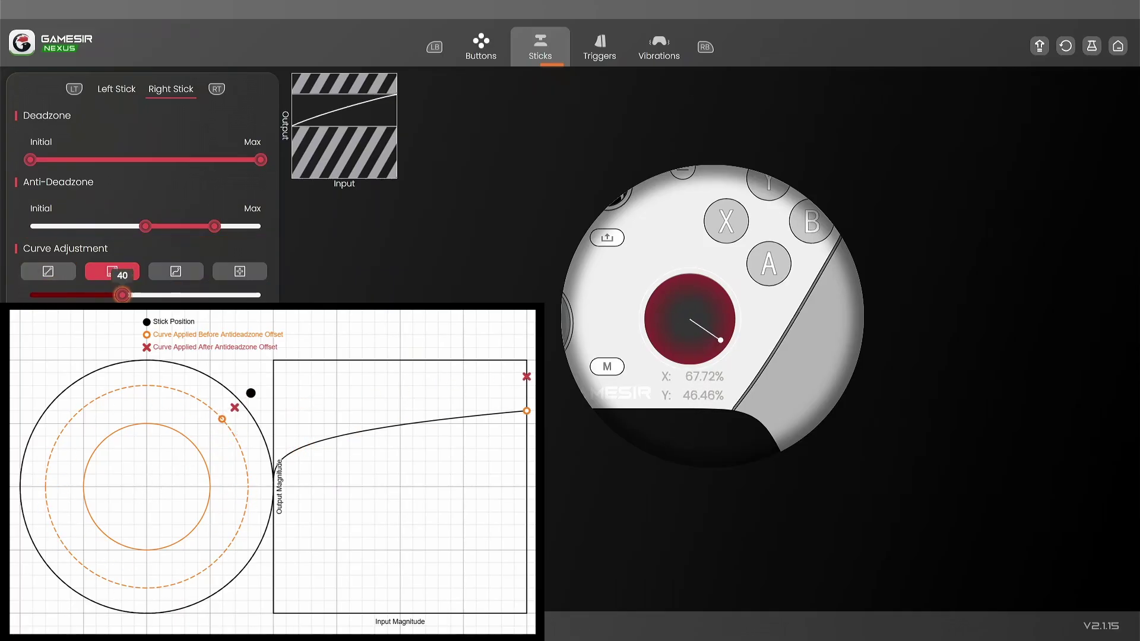
key(Right)
key(Return)
key(Up)
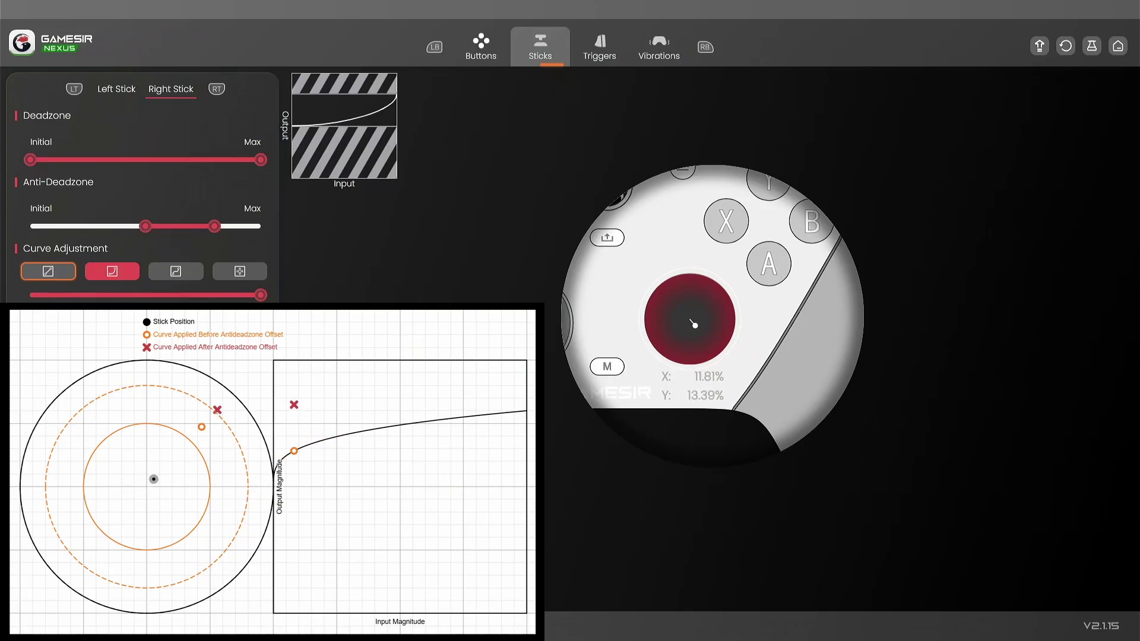
key(Up)
key(Return)
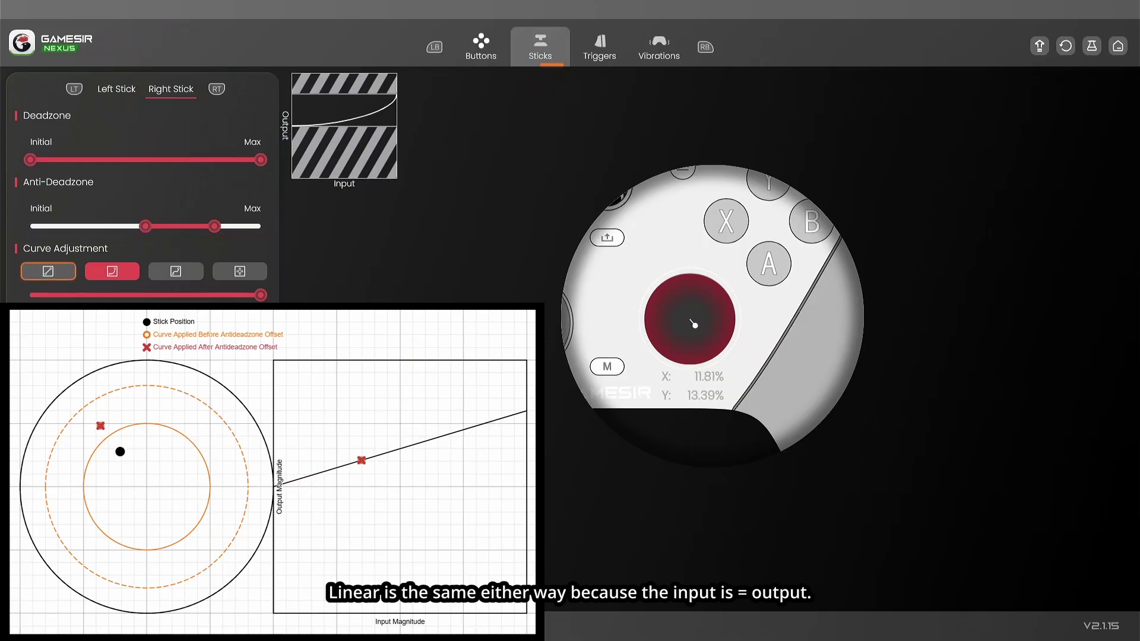
key(Up)
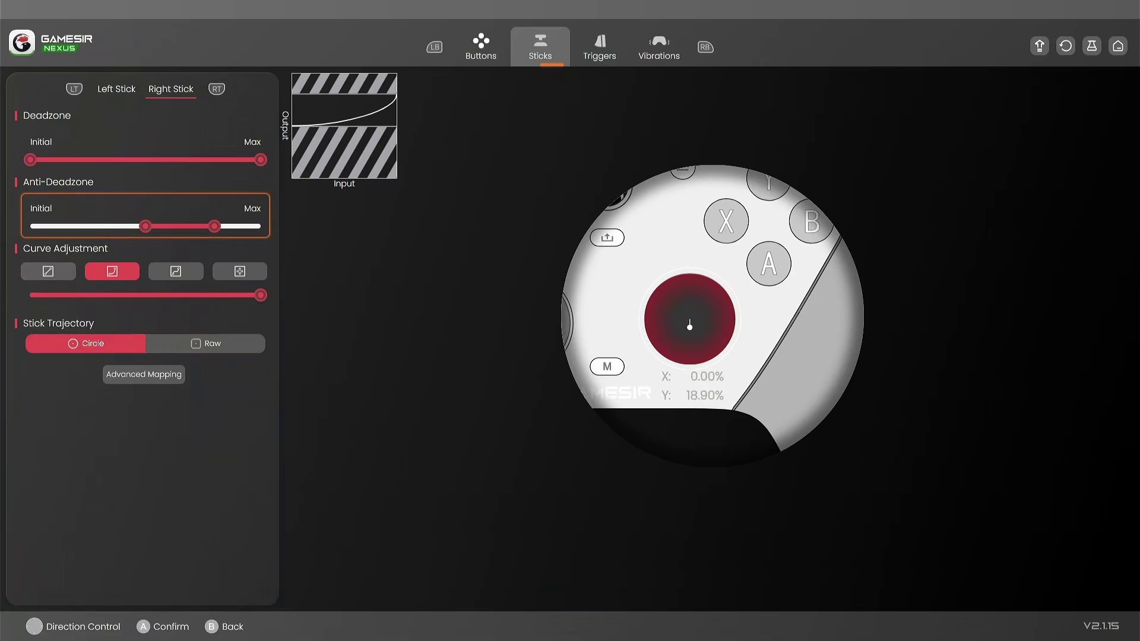
key(Down)
key(Down)
key(Up)
key(Up)
key(Up)
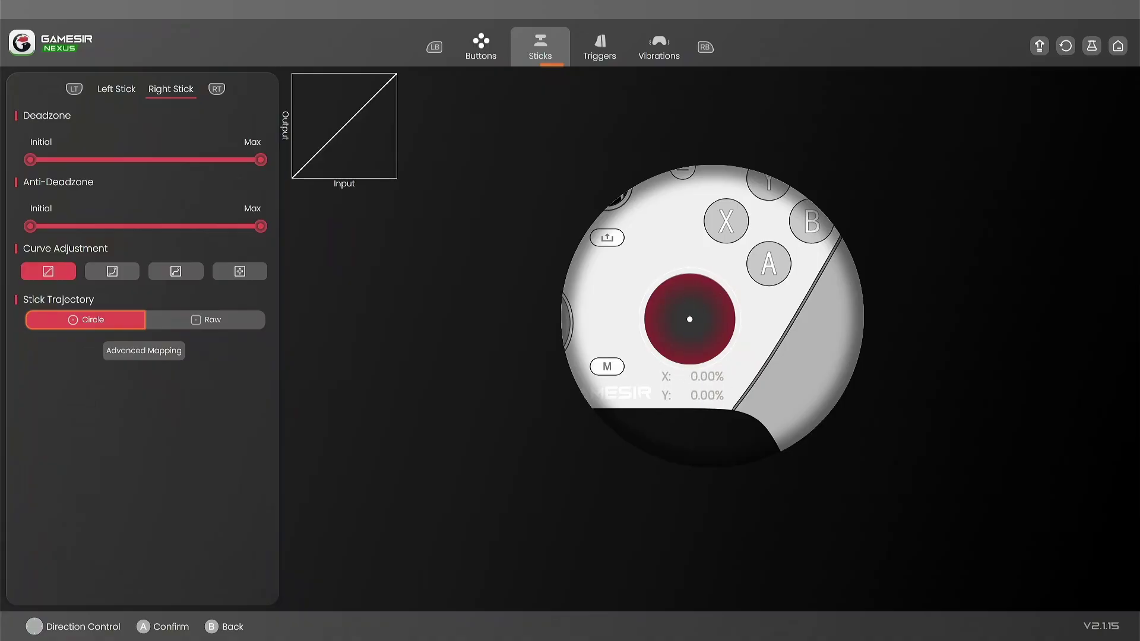
key(Up)
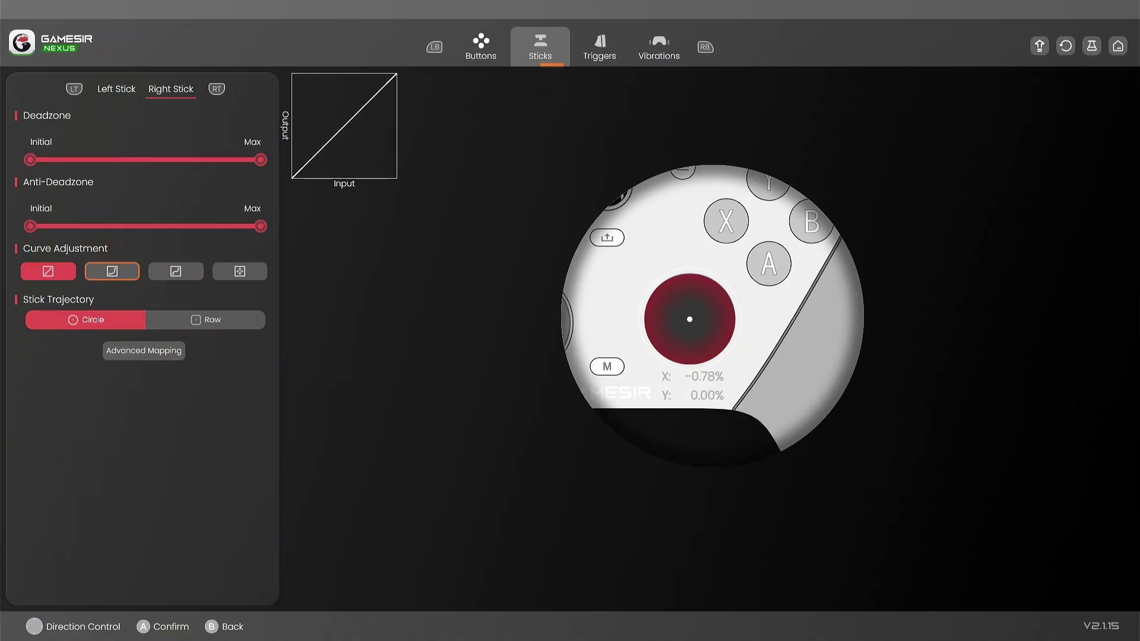
key(Down)
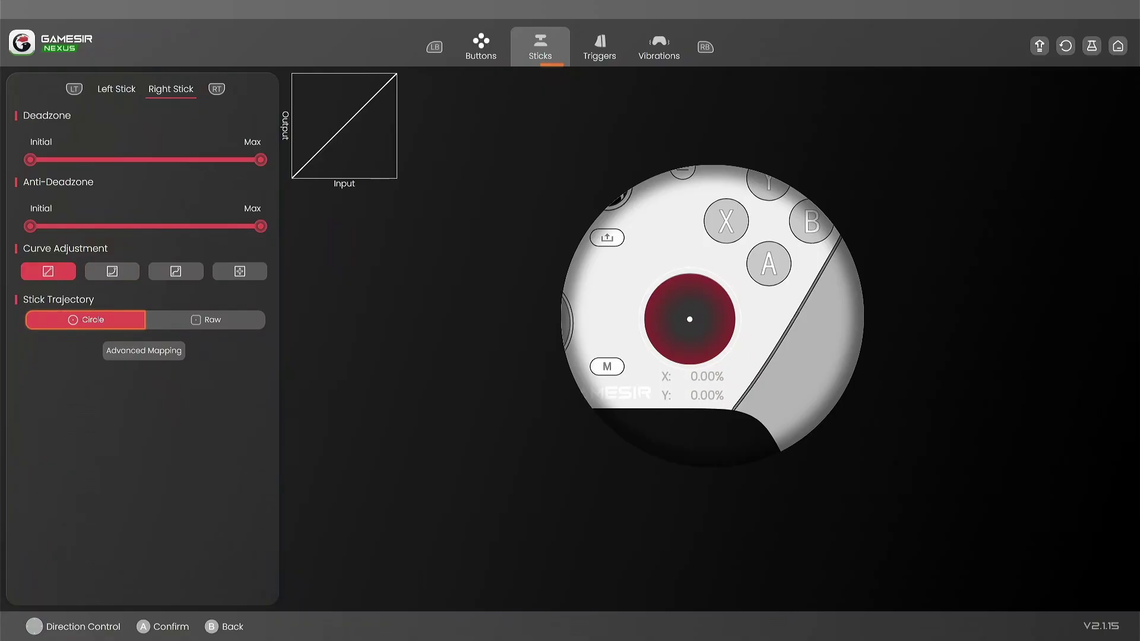
Step: Lower the right stick's maximum deadzone to 94
key(Up)
key(Up)
key(Up)
key(Return)
key(Right)
key(Left)
key(Left)
key(Left)
key(Left)
key(Left)
key(Left)
key(Left)
key(Left)
key(Left)
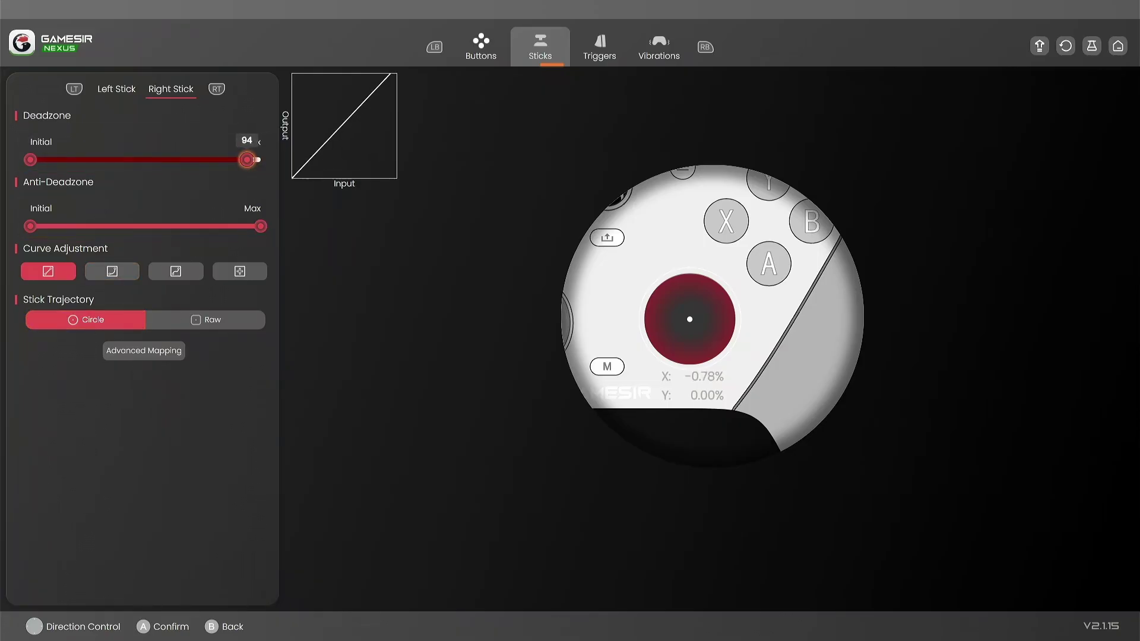
Step: Restore the right stick's maximum deadzone to 100
key(Right)
key(Right)
key(Right)
key(Right)
key(Right)
key(Right)
key(Right)
key(Right)
key(Right)
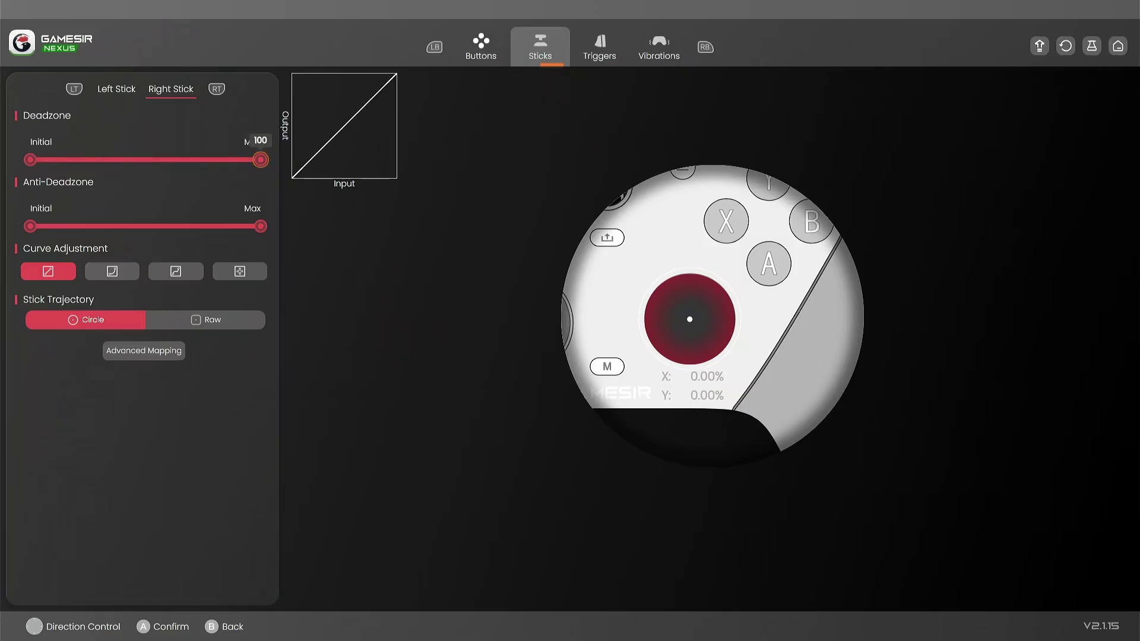
key(Escape)
key(Down)
key(Down)
key(Down)
key(Up)
key(Up)
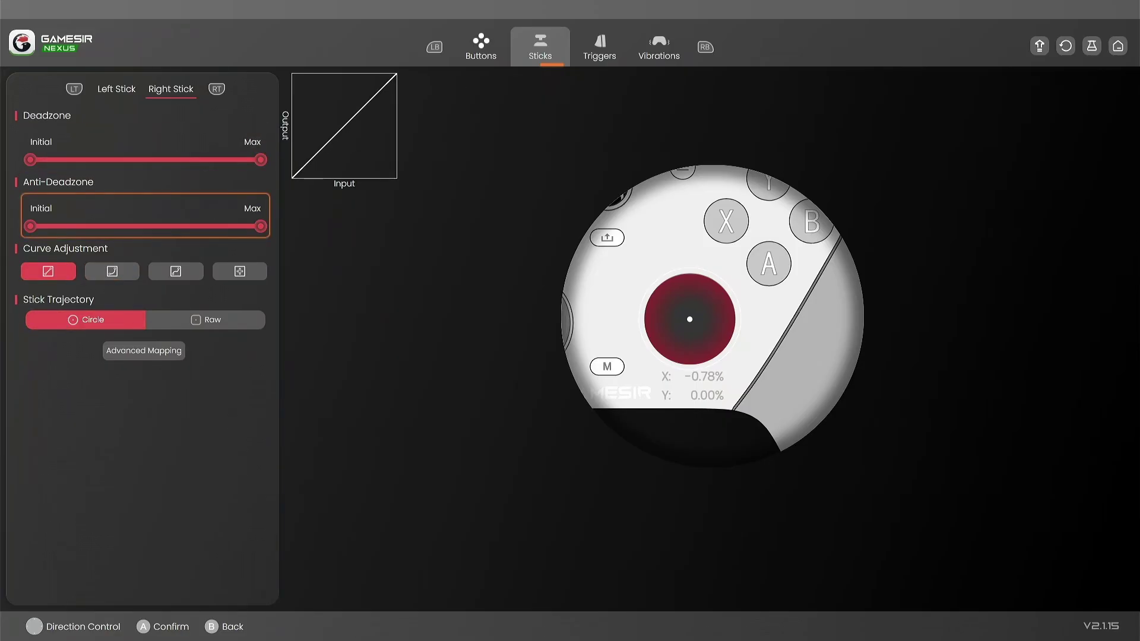
key(Down)
key(Down)
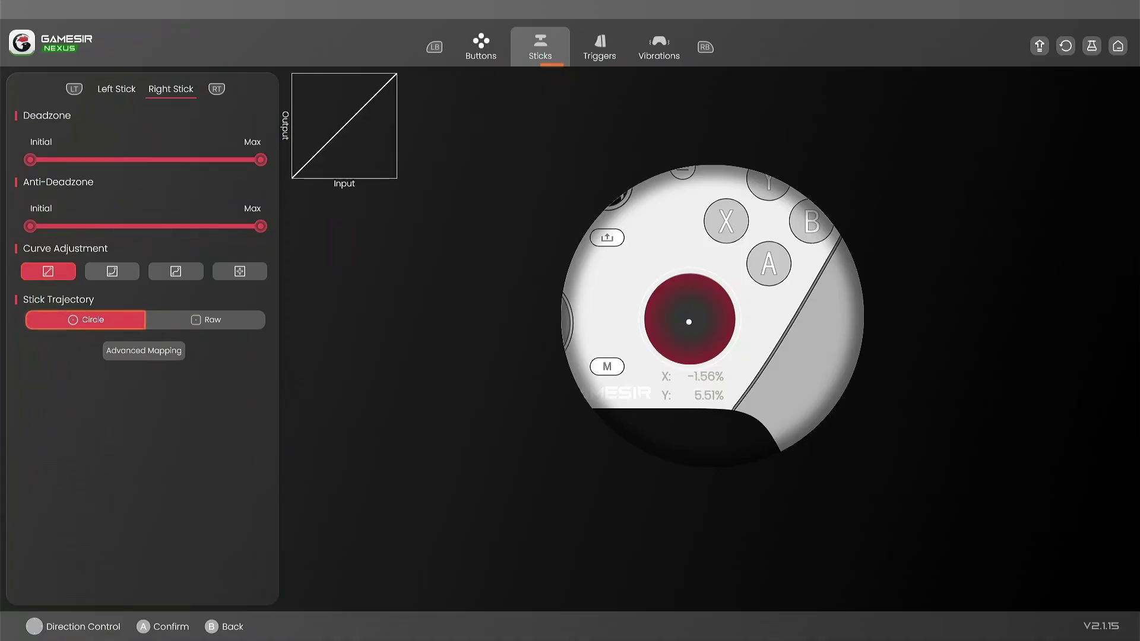
key(Up)
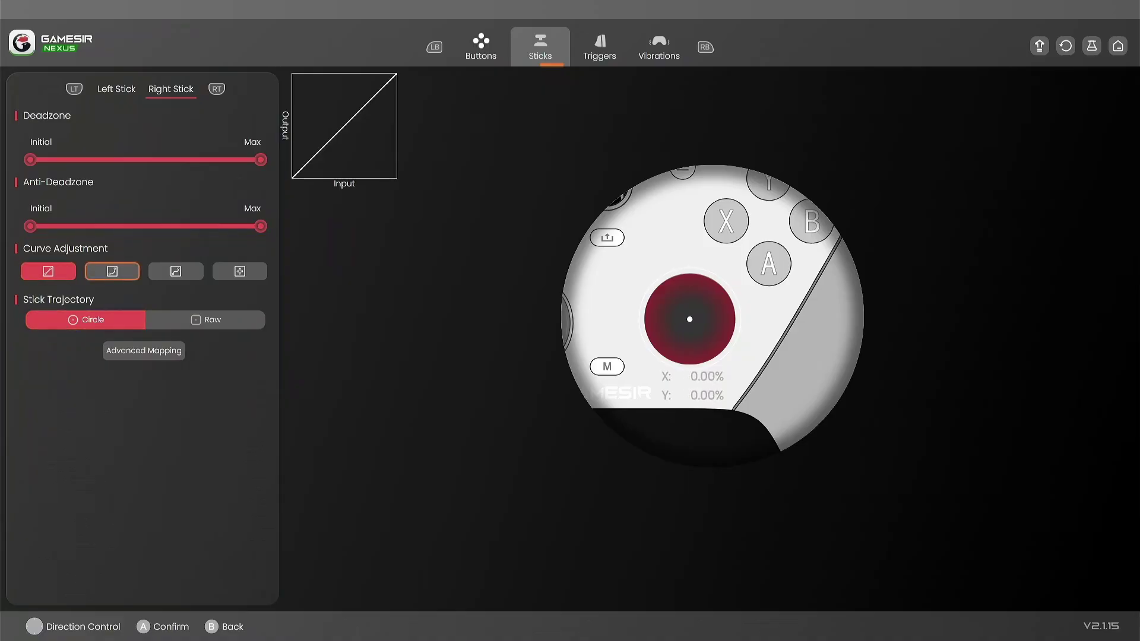
key(Left)
key(Up)
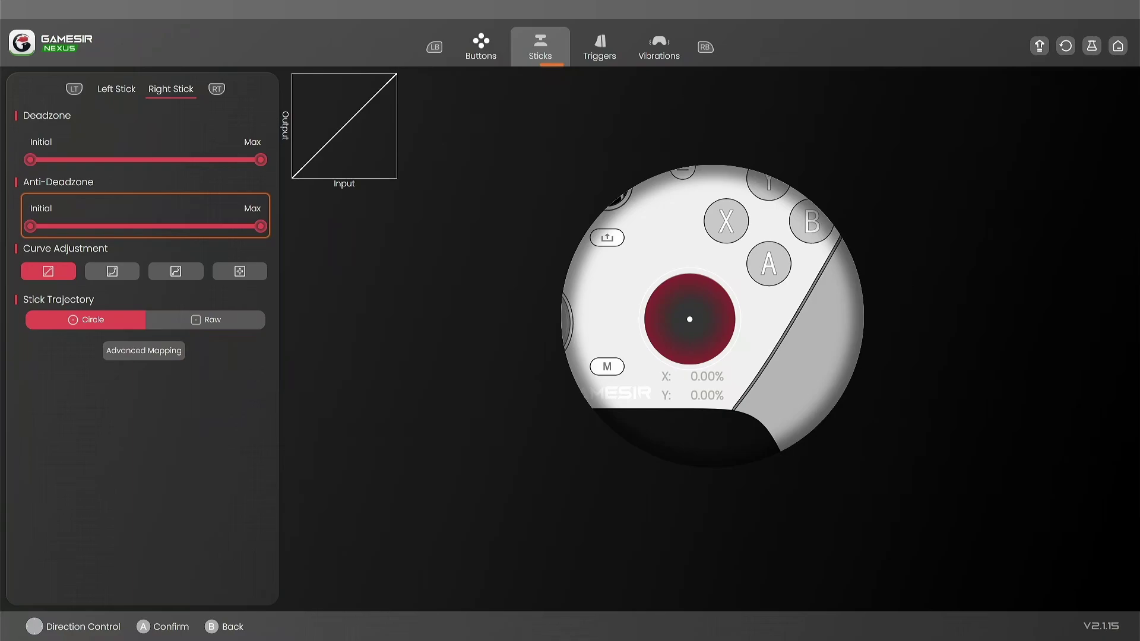
key(Down)
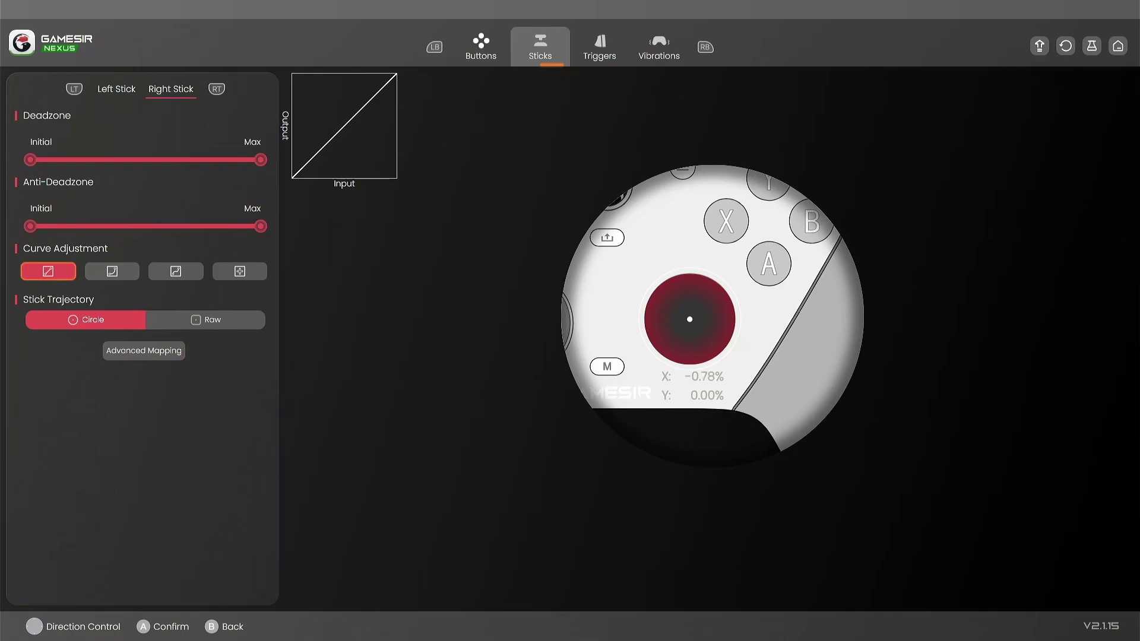
key(Up)
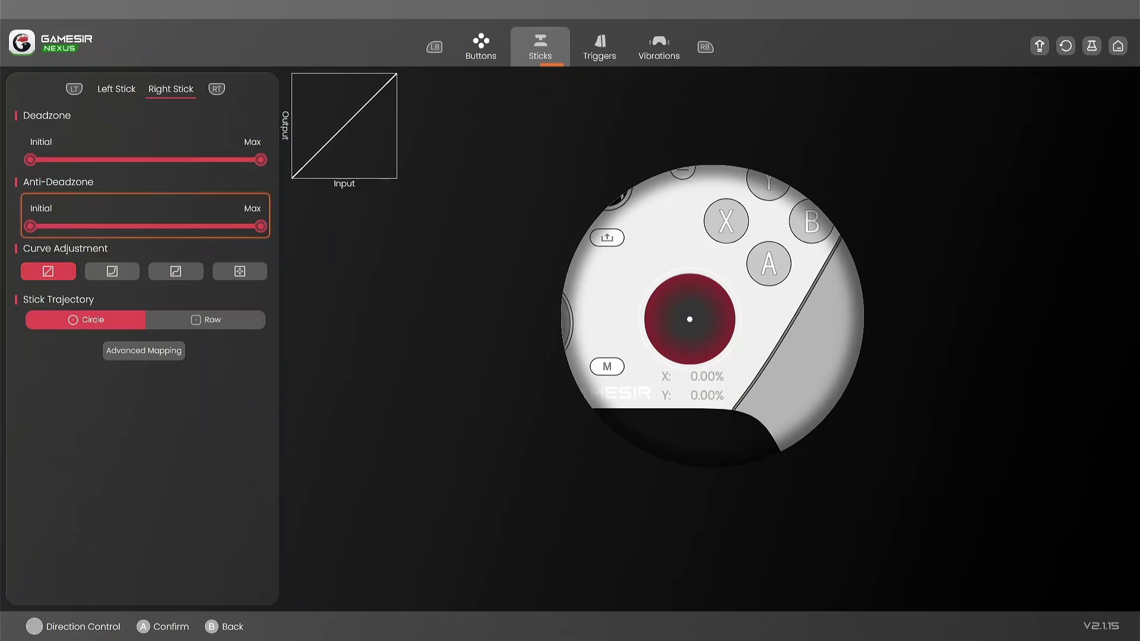
key(Down)
key(Up)
key(Down)
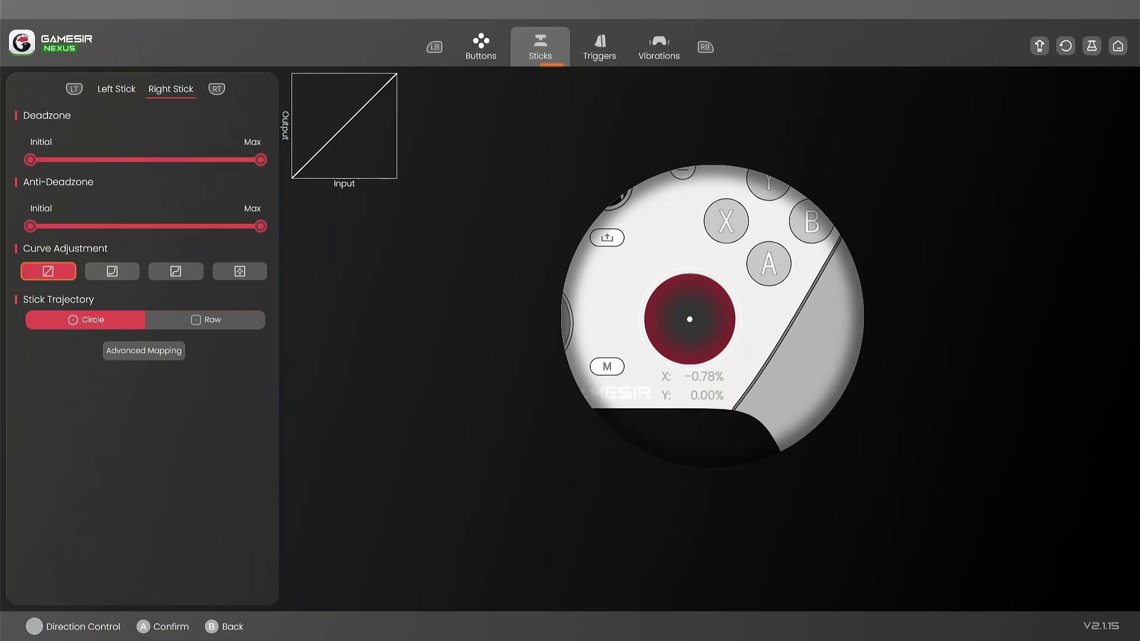
Step: Set the right stick's initial anti-deadzone to 50
key(Up)
key(Return)
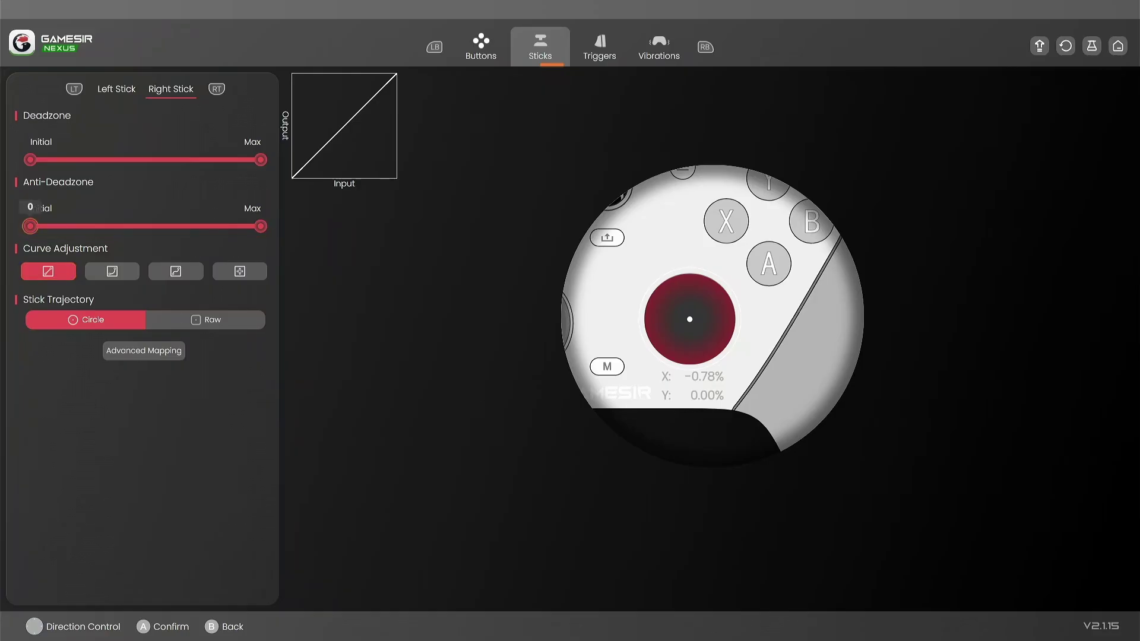
key(Return)
key(Right)
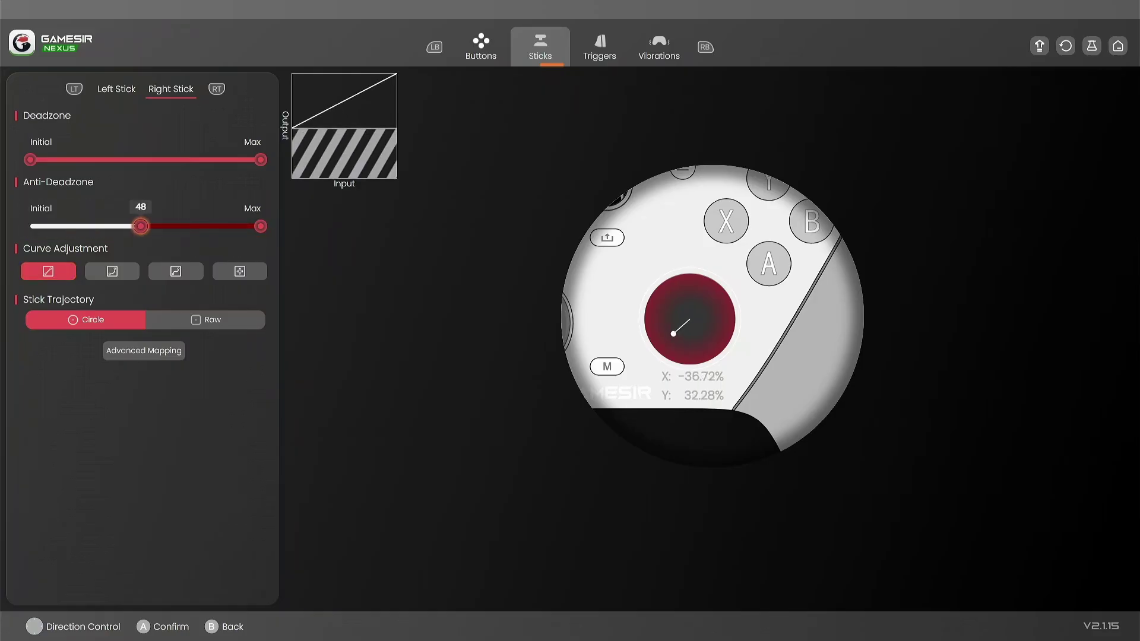
key(Right)
key(Return)
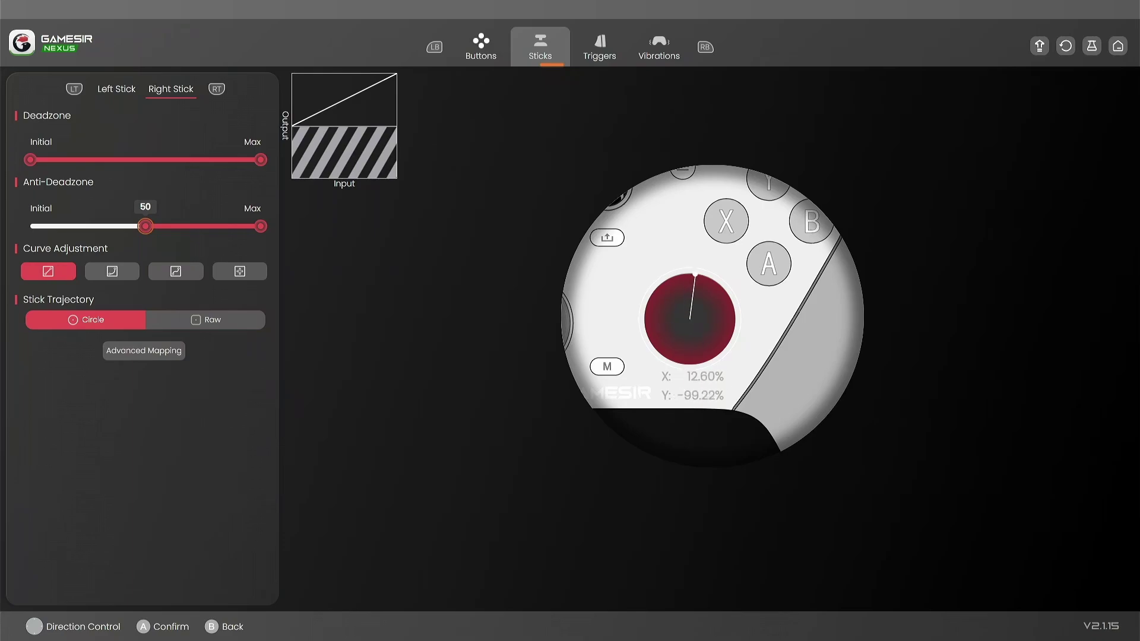
Step: Return the right stick's initial anti-deadzone to 0
key(Return)
key(Left)
key(Return)
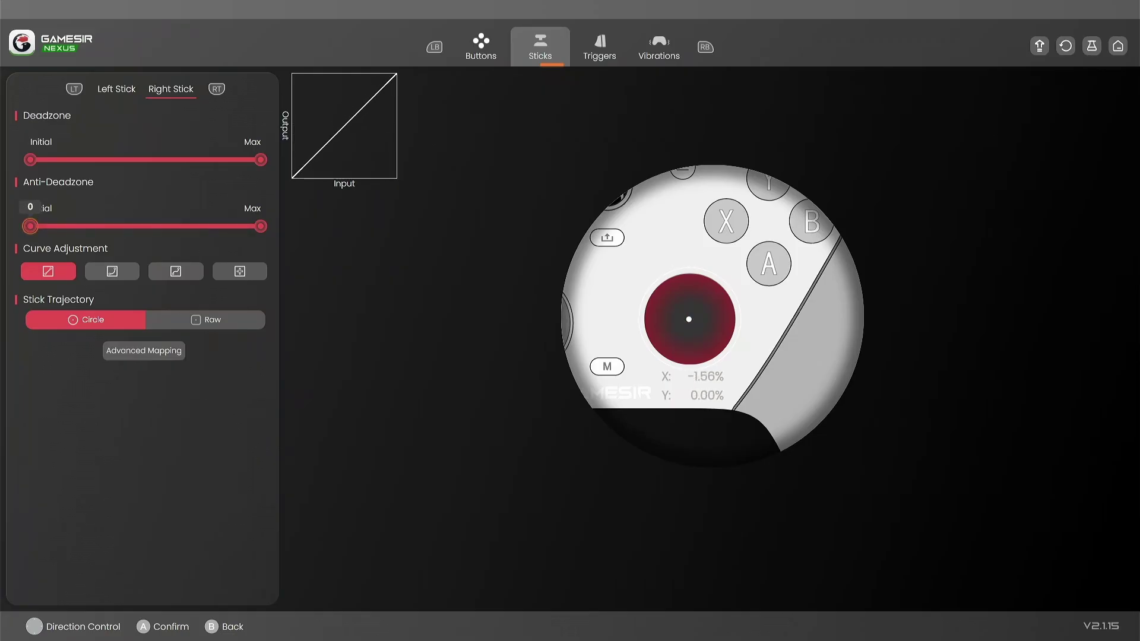
key(Down)
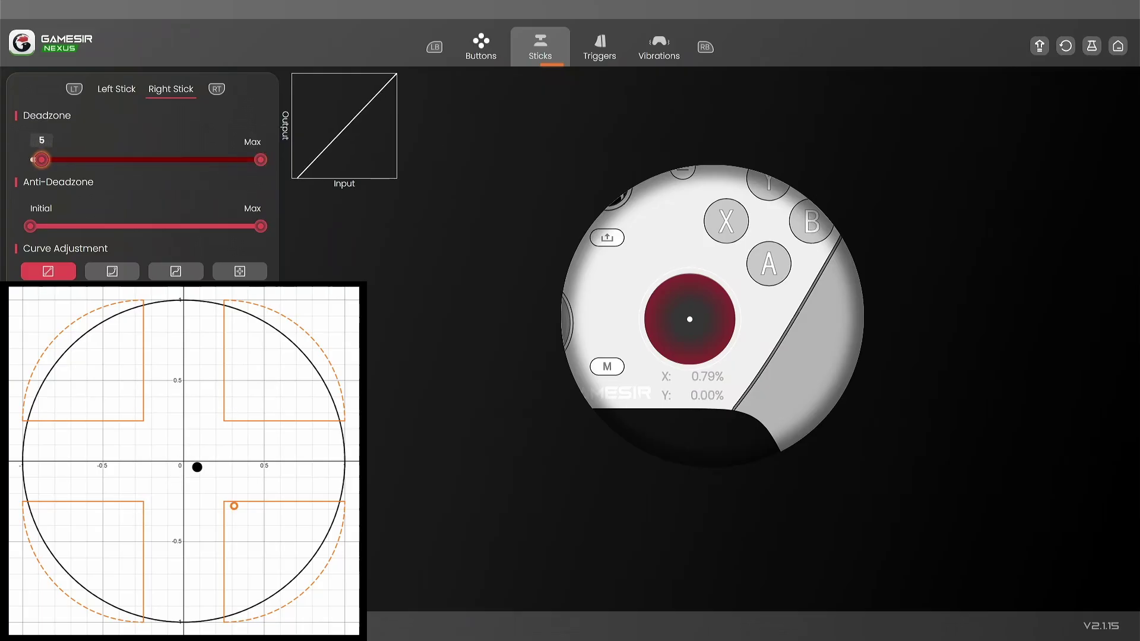
Step: Lower the right stick's initial deadzone to its minimum
drag(44, 160, 31, 159)
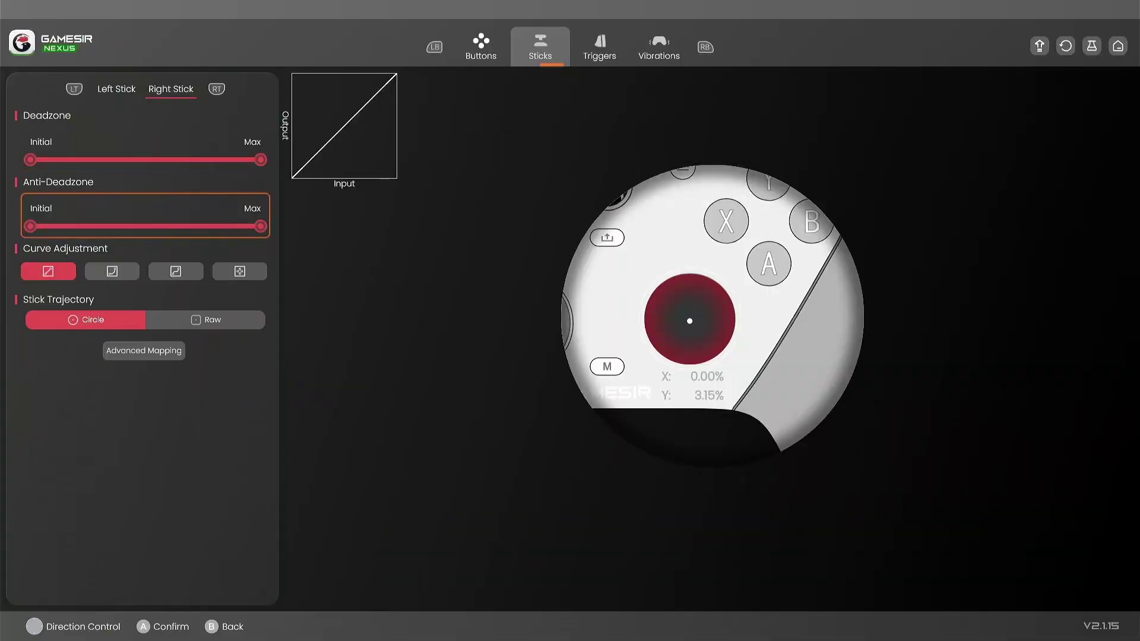
key(Down)
key(Down)
key(Up)
key(Down)
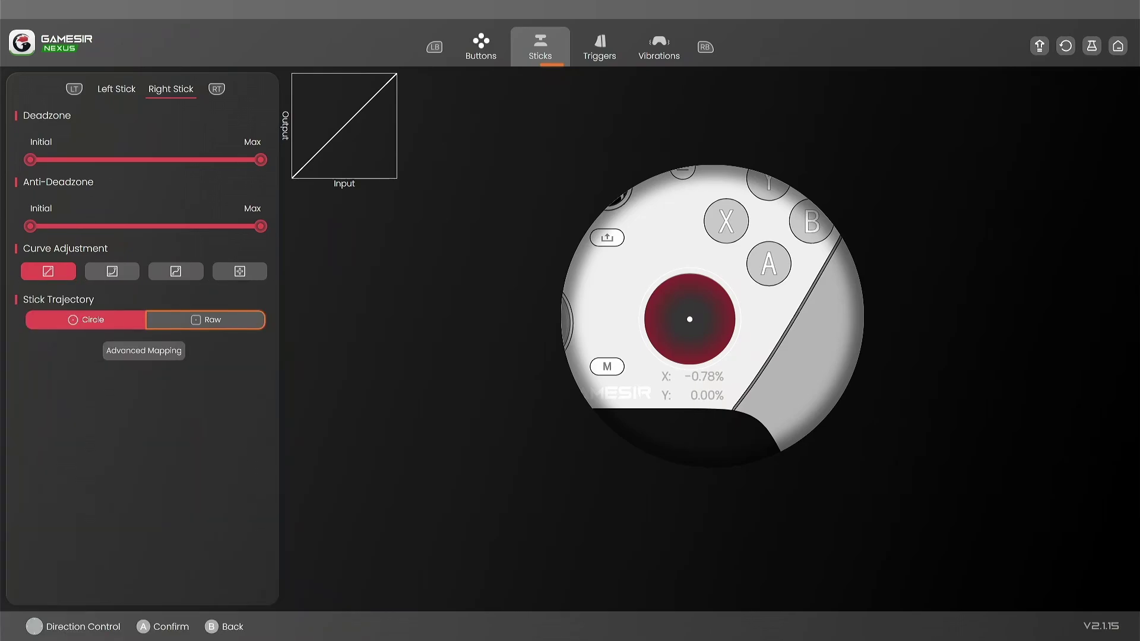
key(Up)
key(Up)
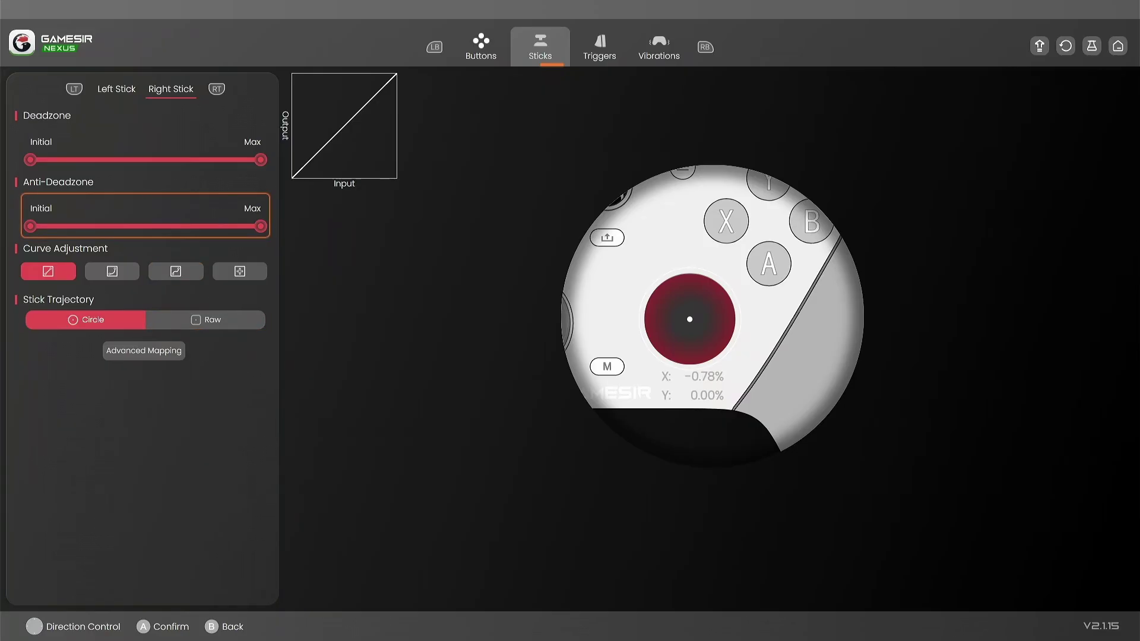
key(Down)
key(Up)
key(Down)
key(Down)
key(Down)
key(Up)
key(Up)
key(Up)
key(Up)
key(Down)
key(Down)
key(Down)
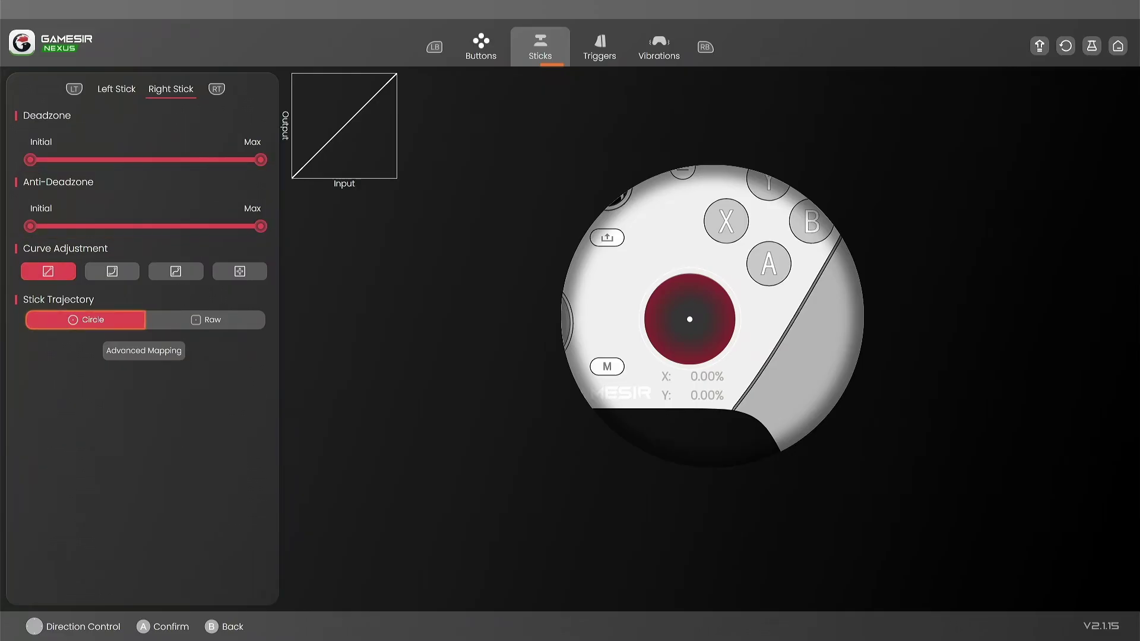
key(Up)
key(Up)
key(Down)
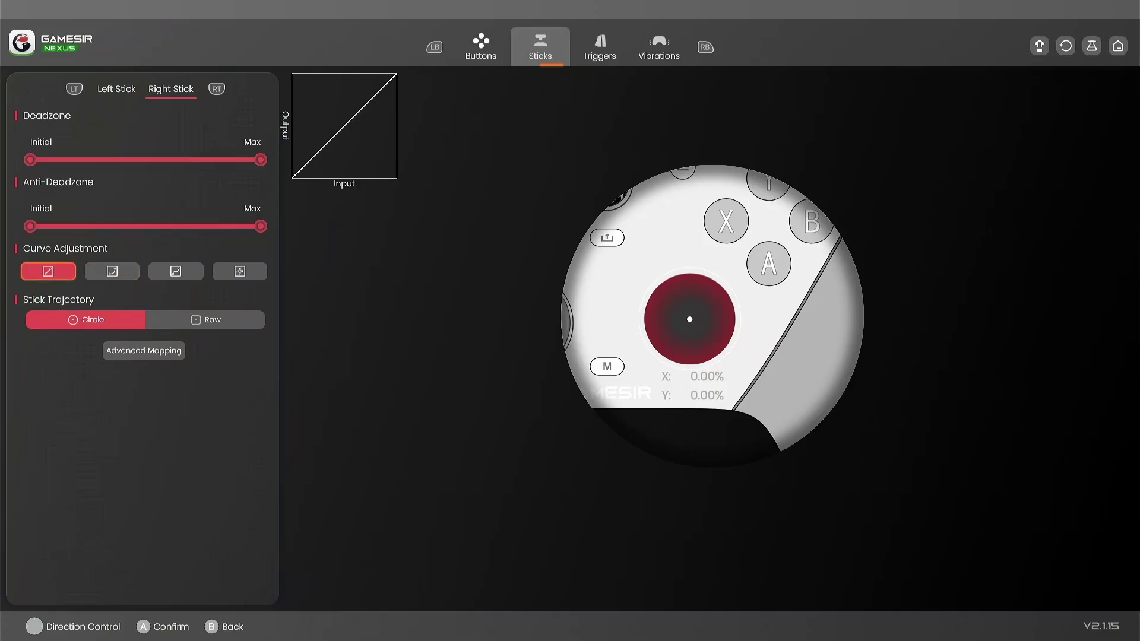
key(Up)
key(Up)
key(Up)
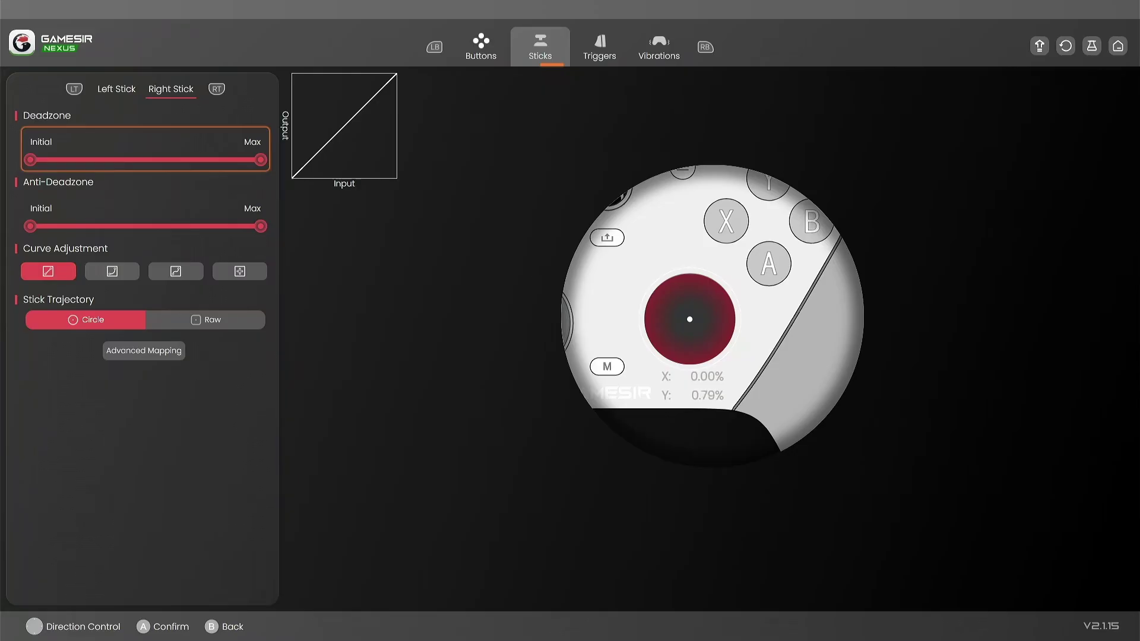
key(Down)
key(Down)
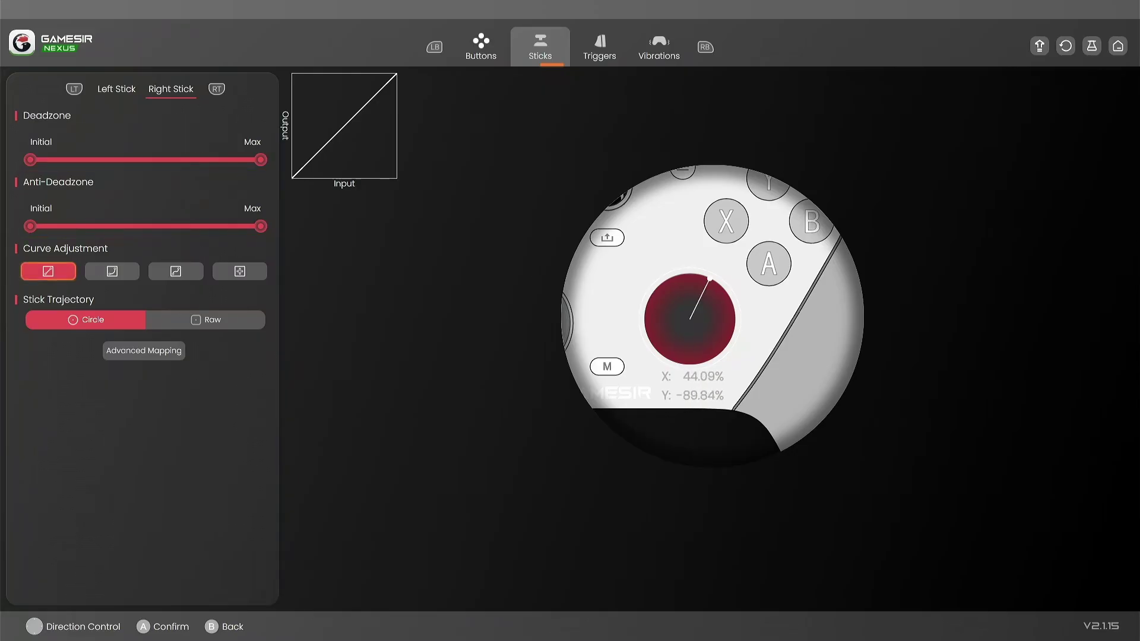
key(Down)
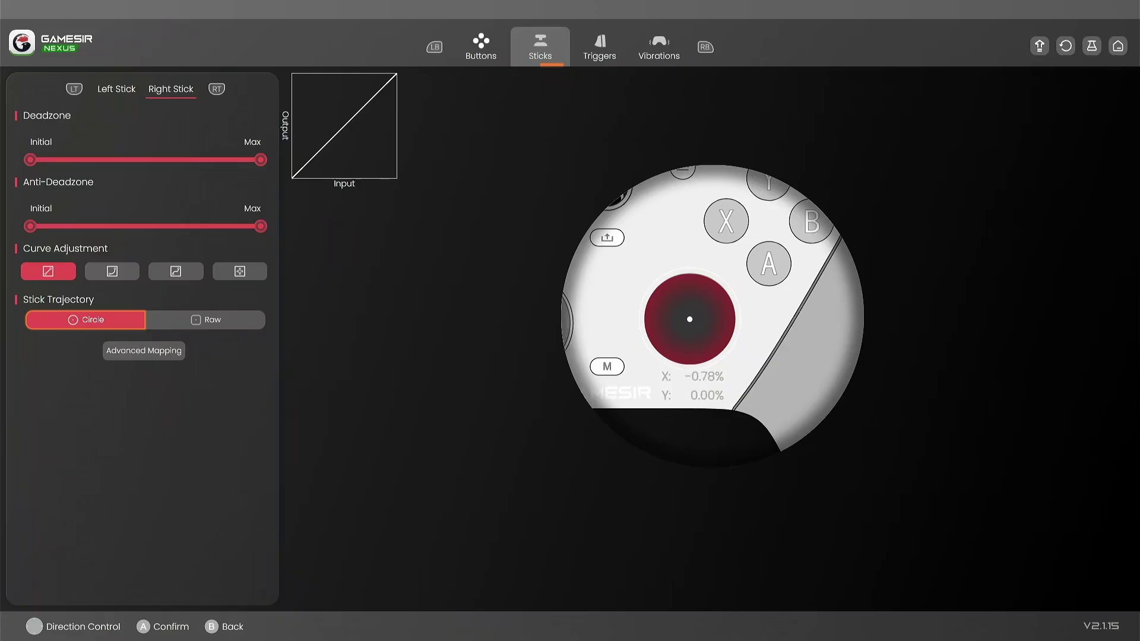
key(Up)
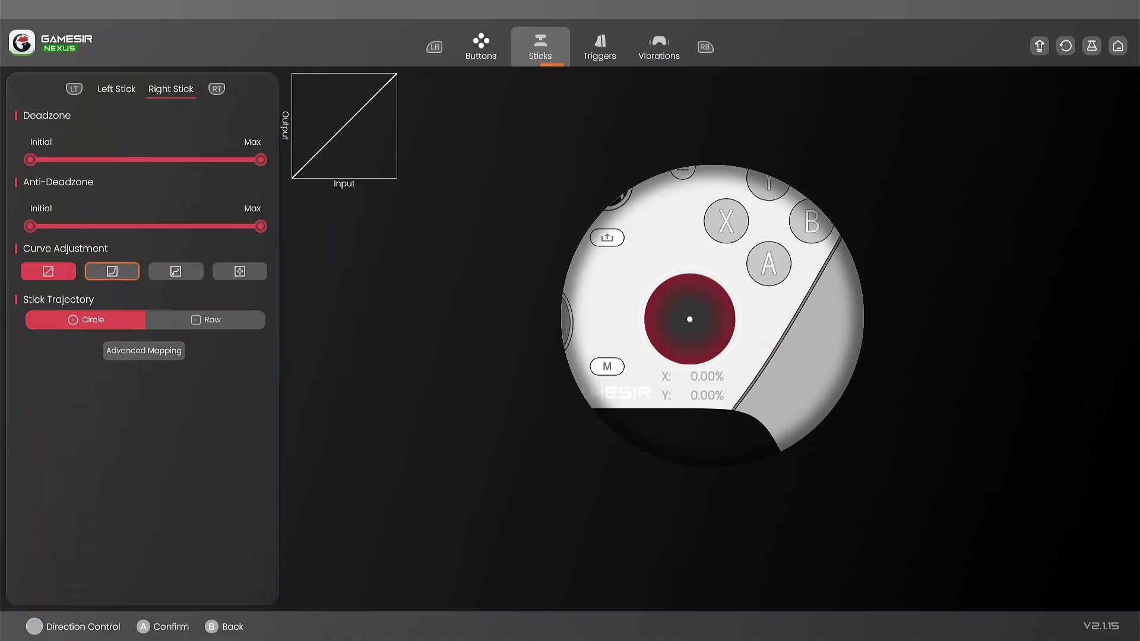